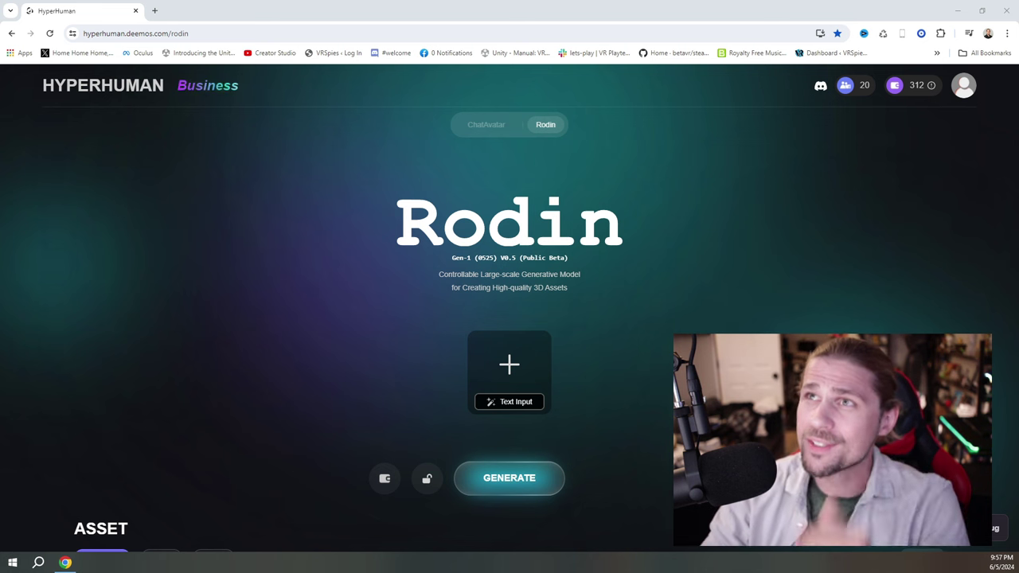
# Look at the ChatAvatar face generator page, then regenerate the character's geometry with Redo
pyautogui.click(474, 129)
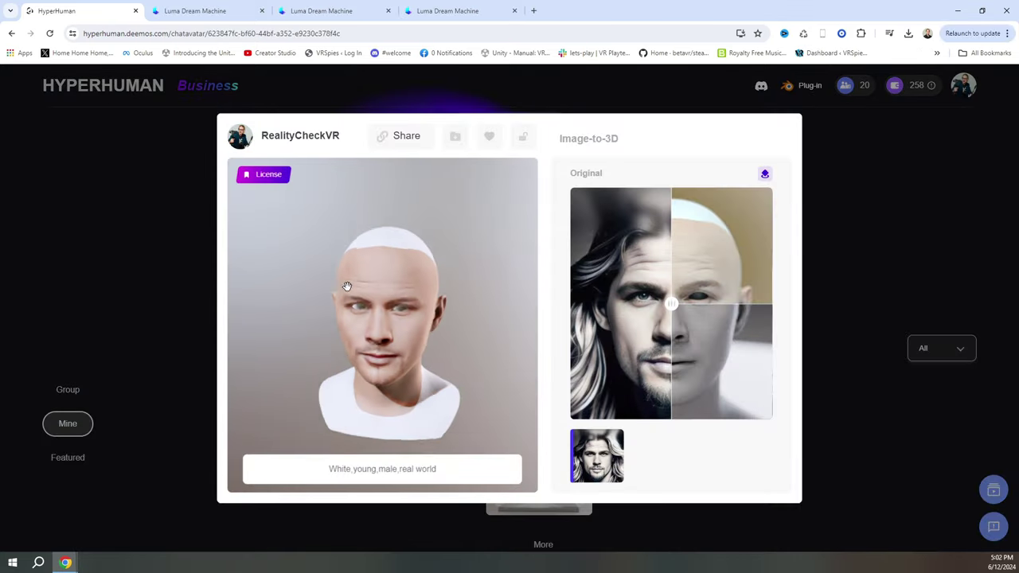
pyautogui.scroll(5, 387, 326)
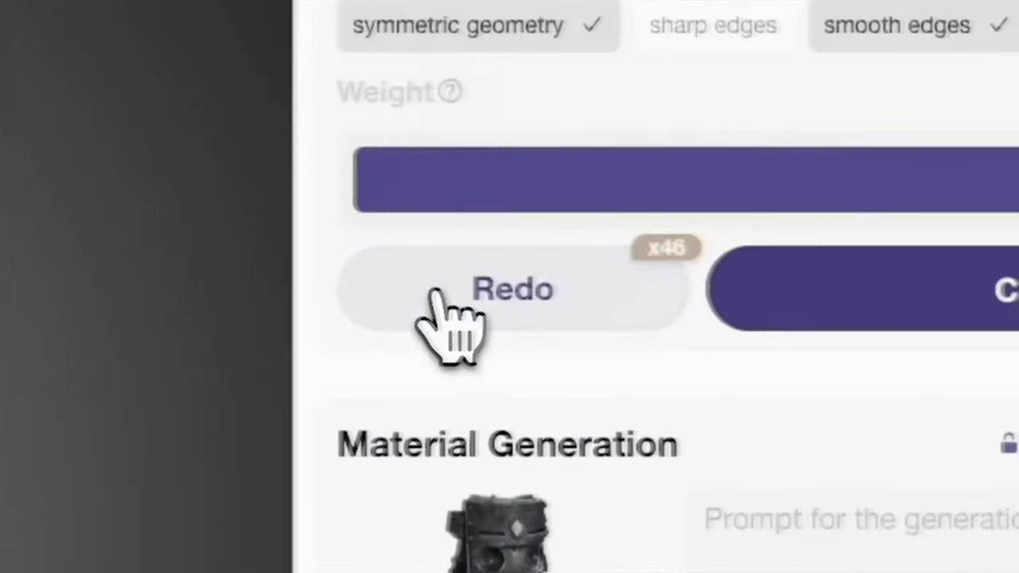
pyautogui.click(441, 298)
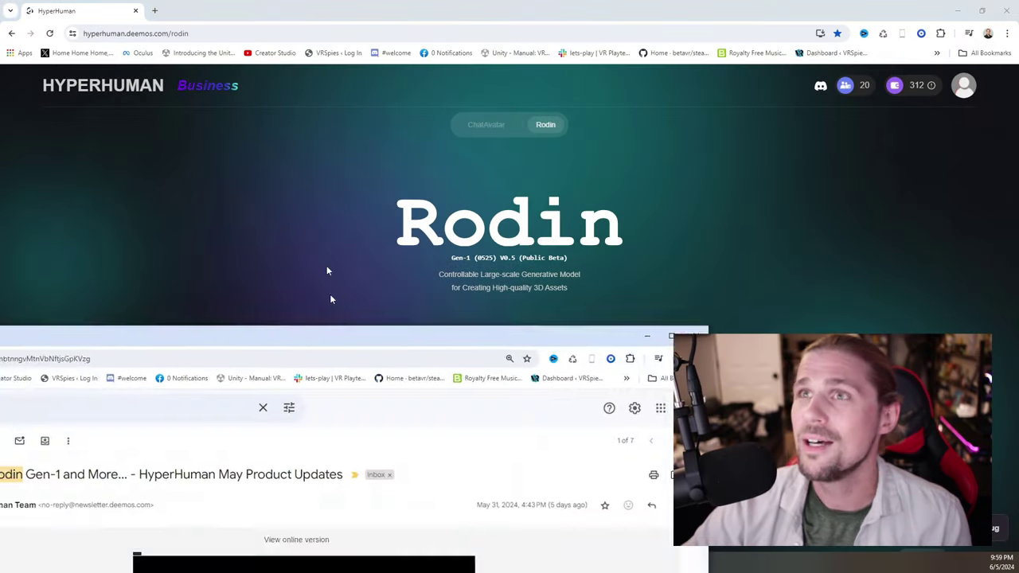
# Bring the HyperHuman May Product Updates newsletter email into view beside Rodin
pyautogui.moveTo(327, 265); pyautogui.dragTo(300, 27)
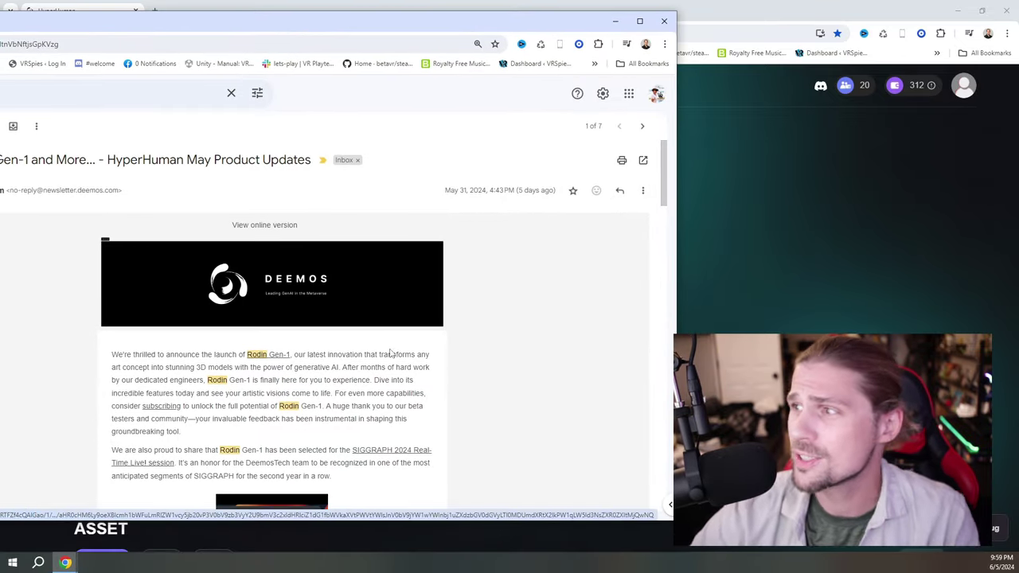
# Scroll through the May Product Updates newsletter, then minimize the Gmail window
pyautogui.scroll(-3, 338, 362)
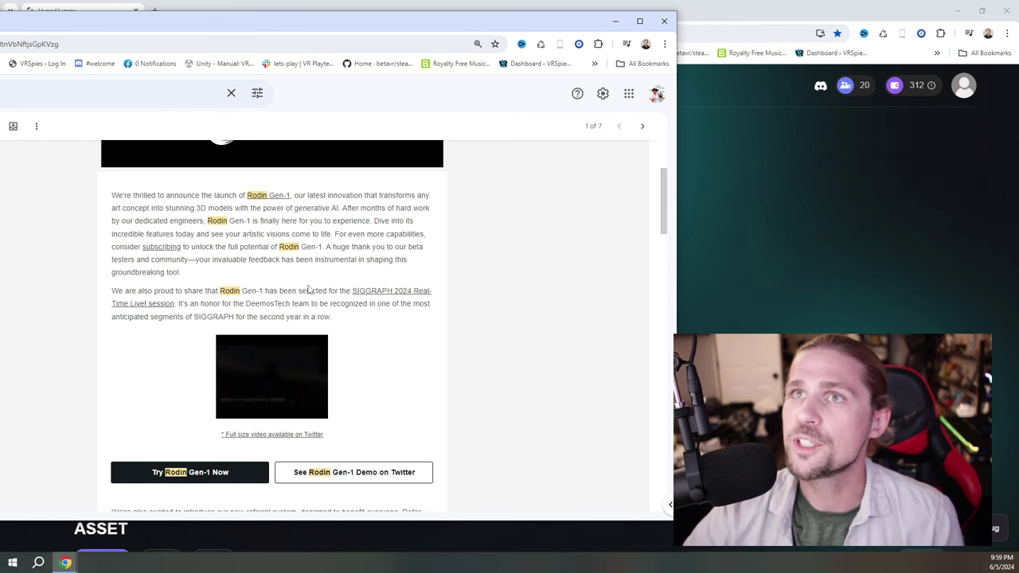
pyautogui.scroll(-8, 188, 262)
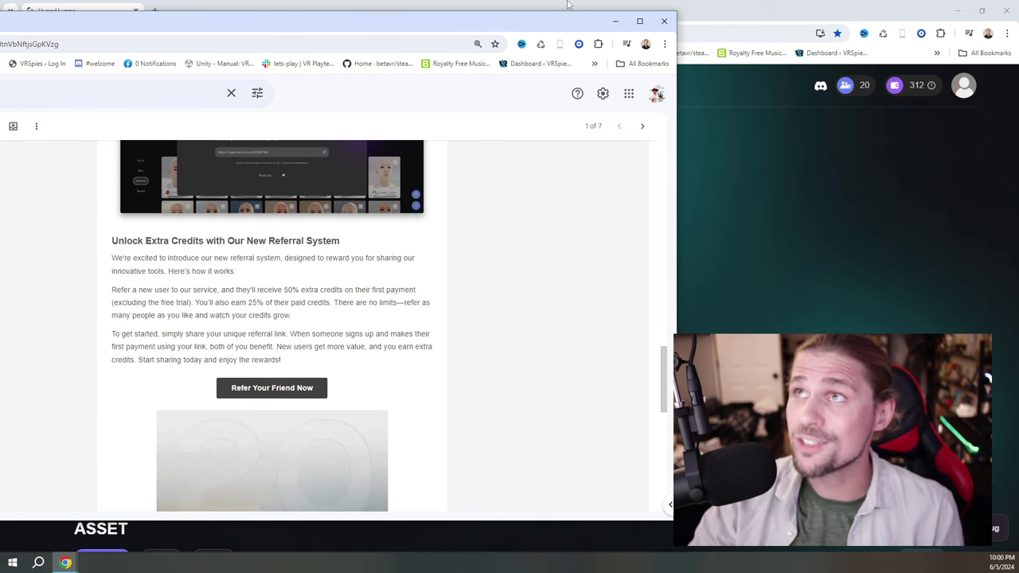
pyautogui.click(614, 21)
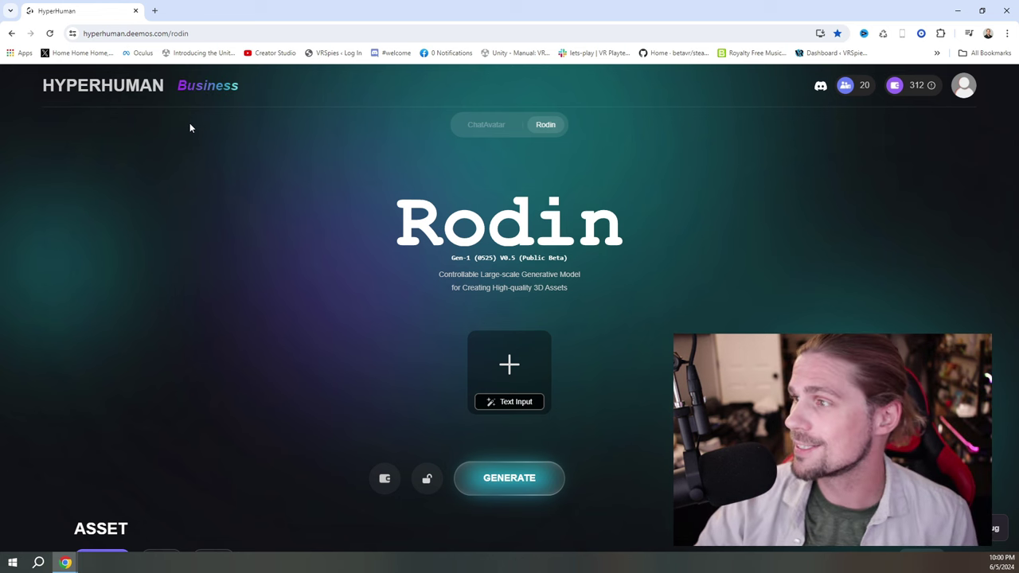
# Check the credit payment options, then scroll down to the ASSET Featured gallery
pyautogui.click(894, 85)
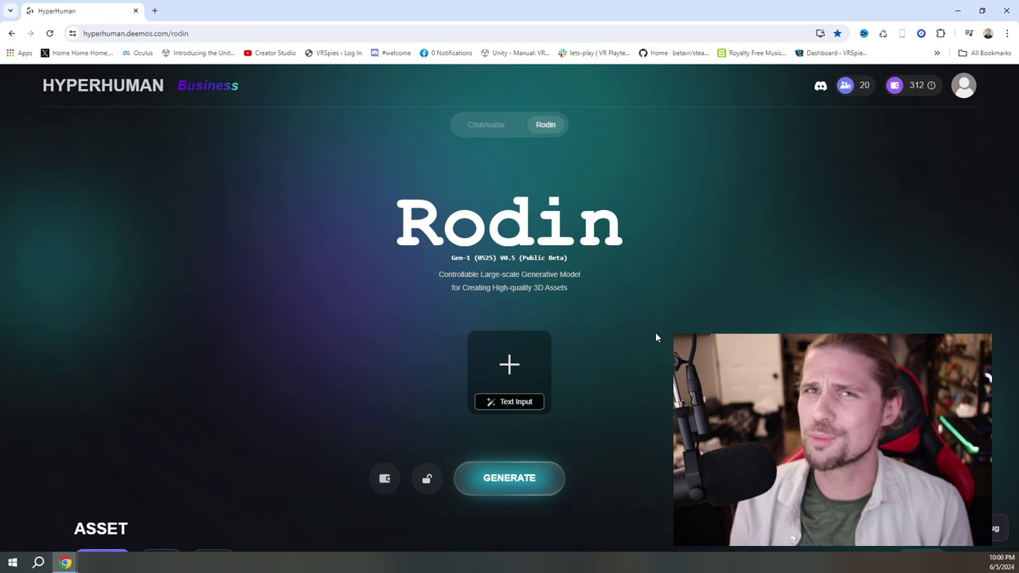
pyautogui.scroll(-2, 437, 448)
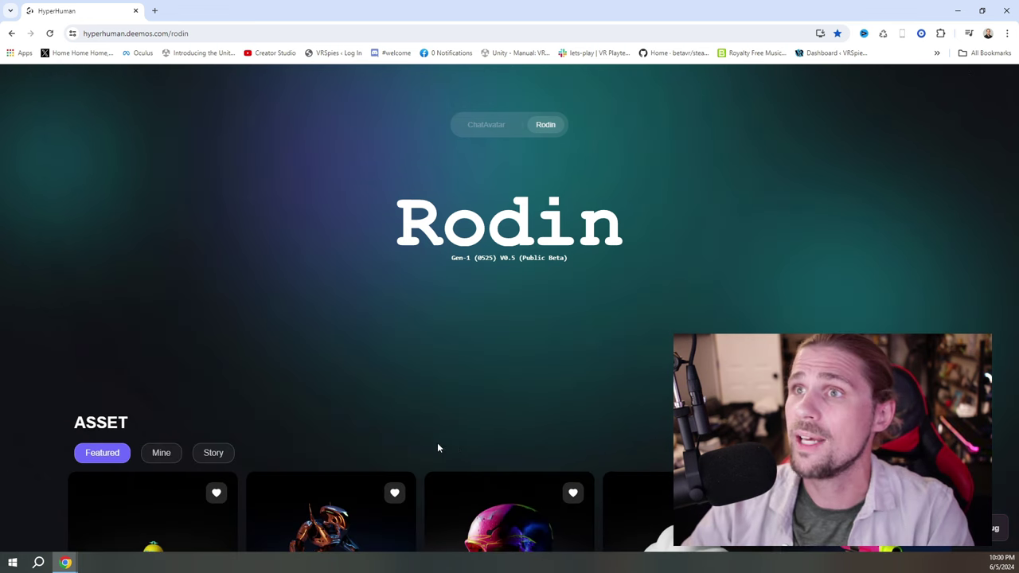
pyautogui.scroll(-5, 469, 442)
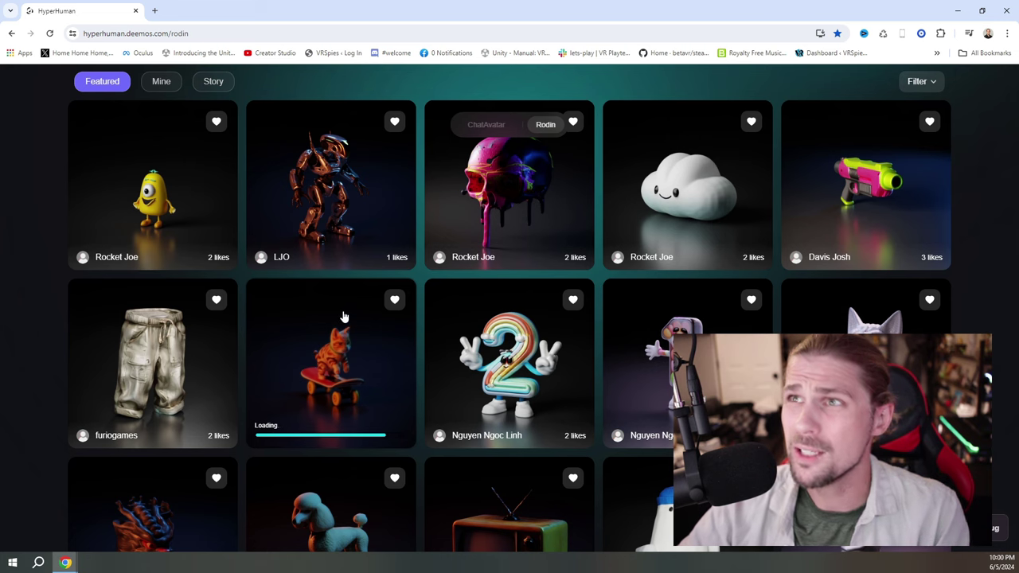
# Unlock Rocket Joe for 1 credit and preview it in Geometry, Wireframe and PBR modes
pyautogui.click(154, 201)
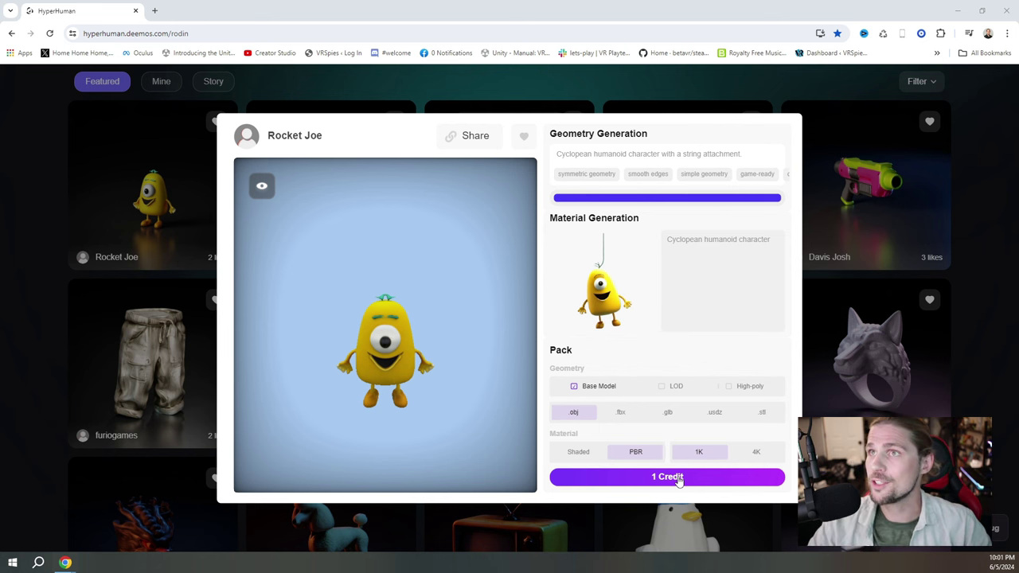
pyautogui.click(678, 477)
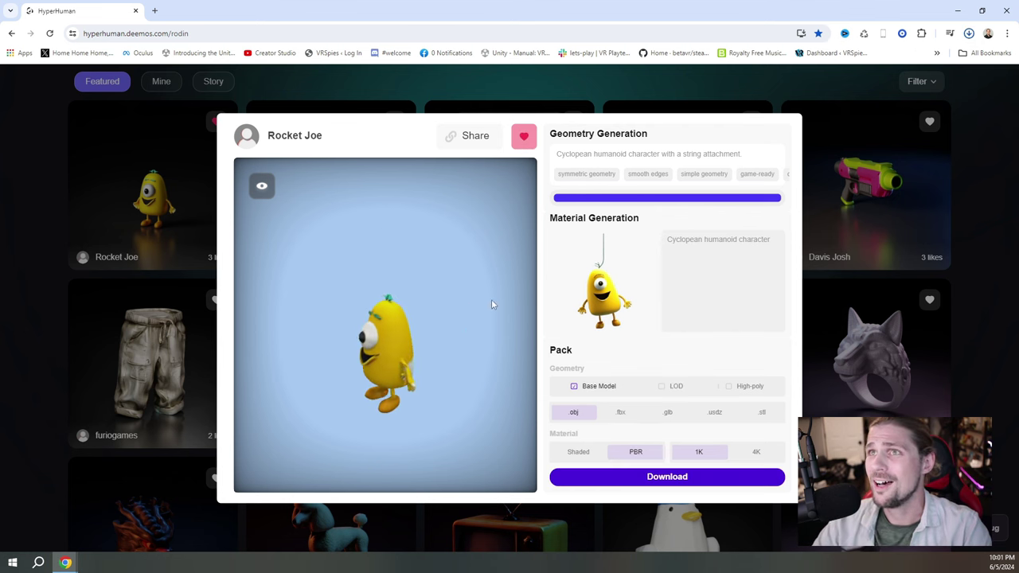
pyautogui.click(262, 186)
pyautogui.click(328, 135)
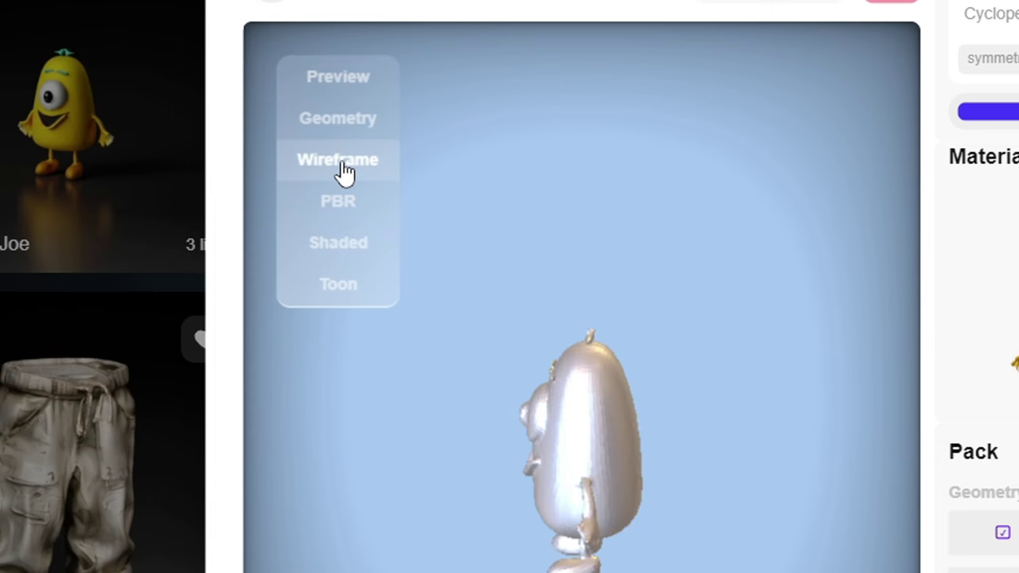
pyautogui.click(339, 163)
pyautogui.moveTo(334, 199)
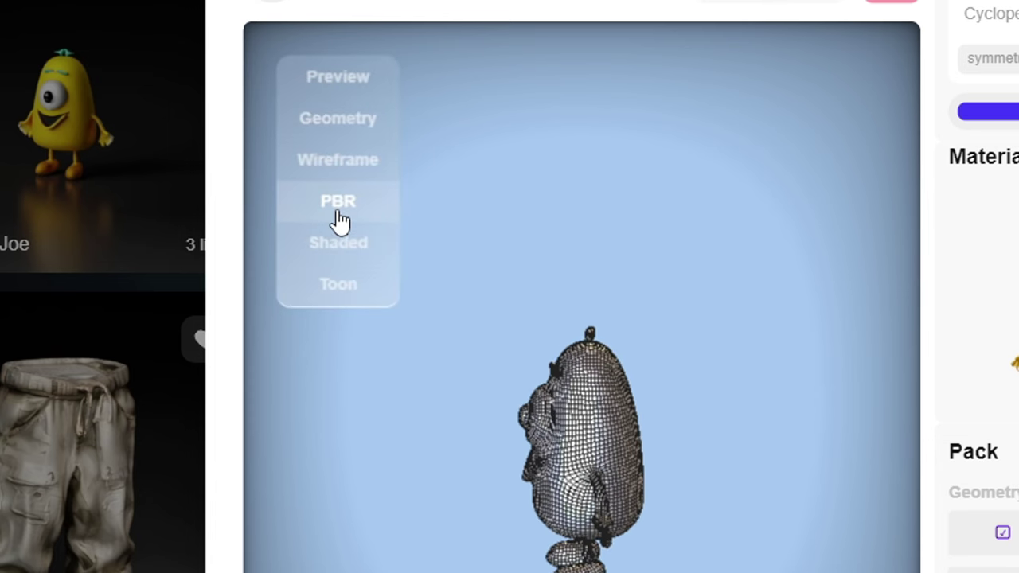
pyautogui.click(360, 253)
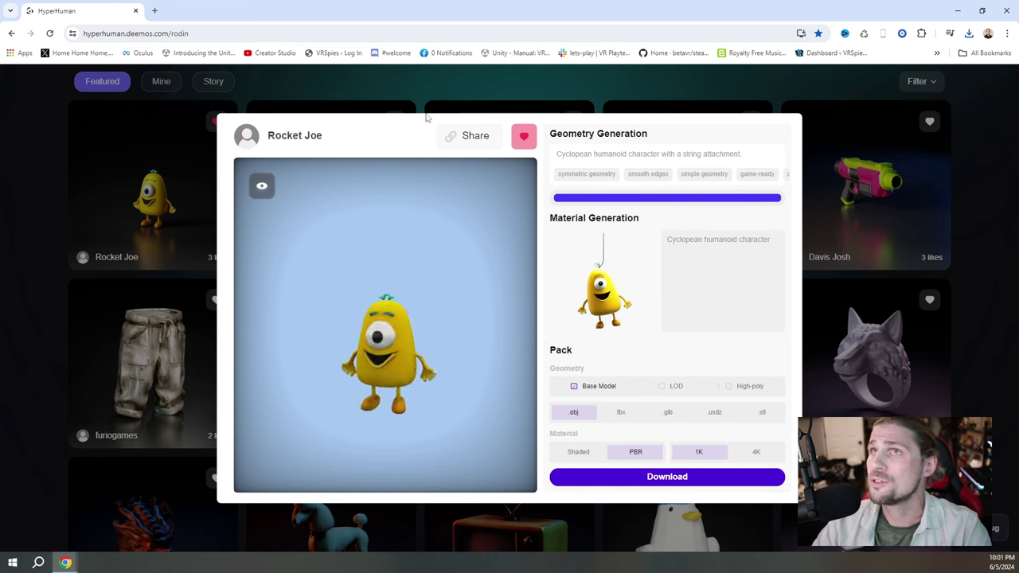
pyautogui.click(832, 175)
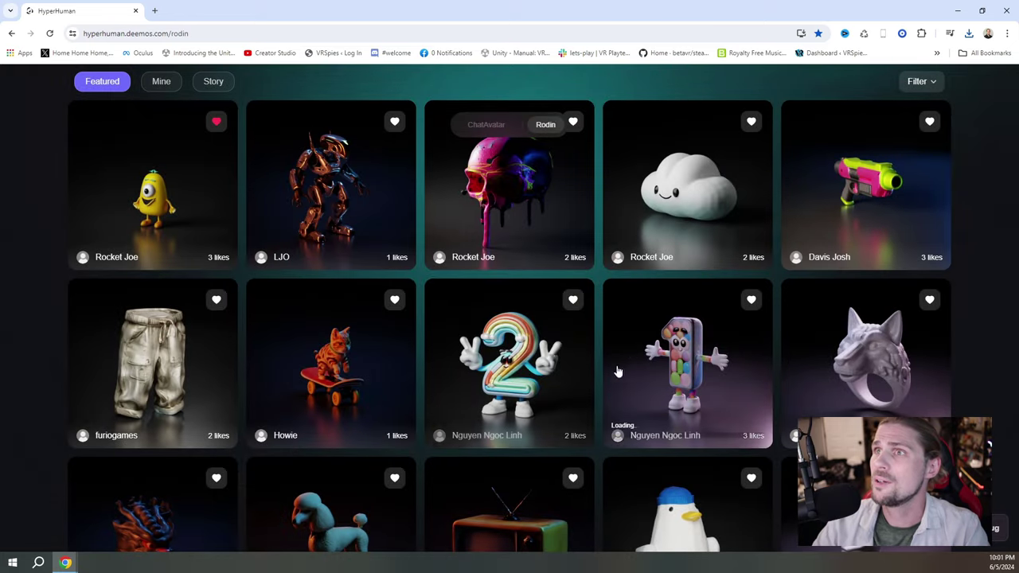
# Scroll down through the Featured community gallery to the treasure chest model
pyautogui.scroll(-3, 383, 153)
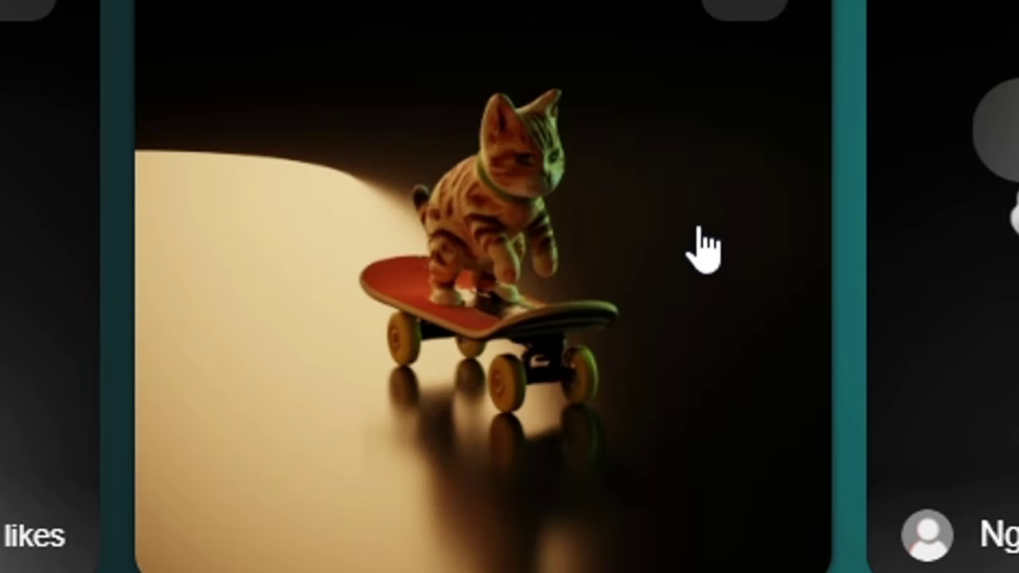
pyautogui.scroll(-5, 703, 251)
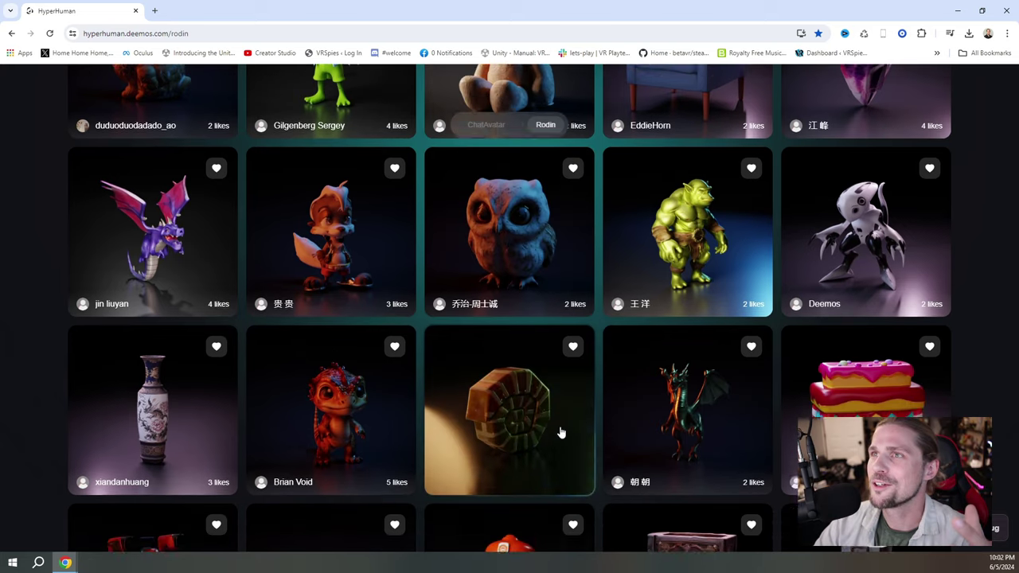
pyautogui.scroll(-2, 560, 432)
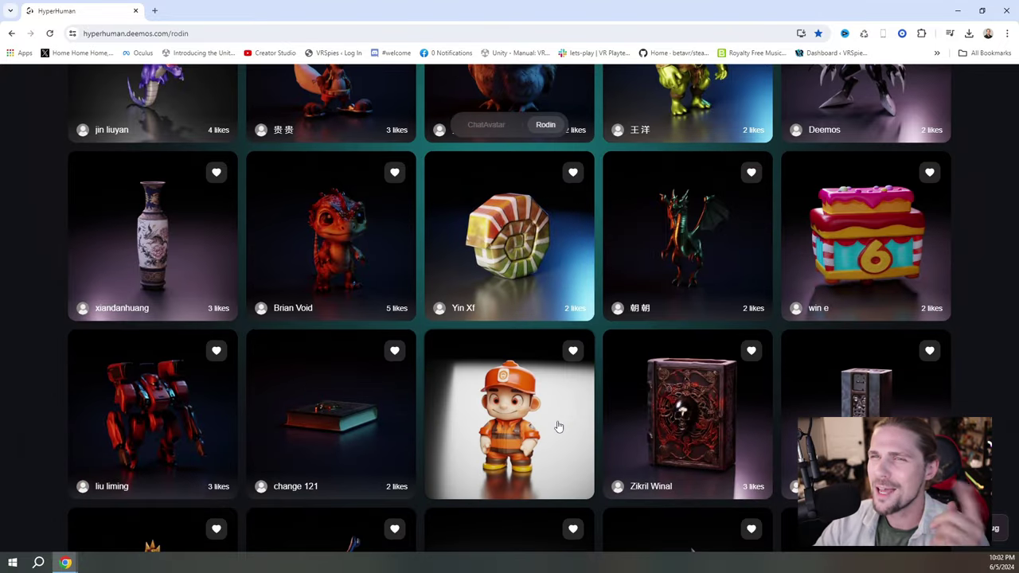
pyautogui.scroll(-2, 559, 428)
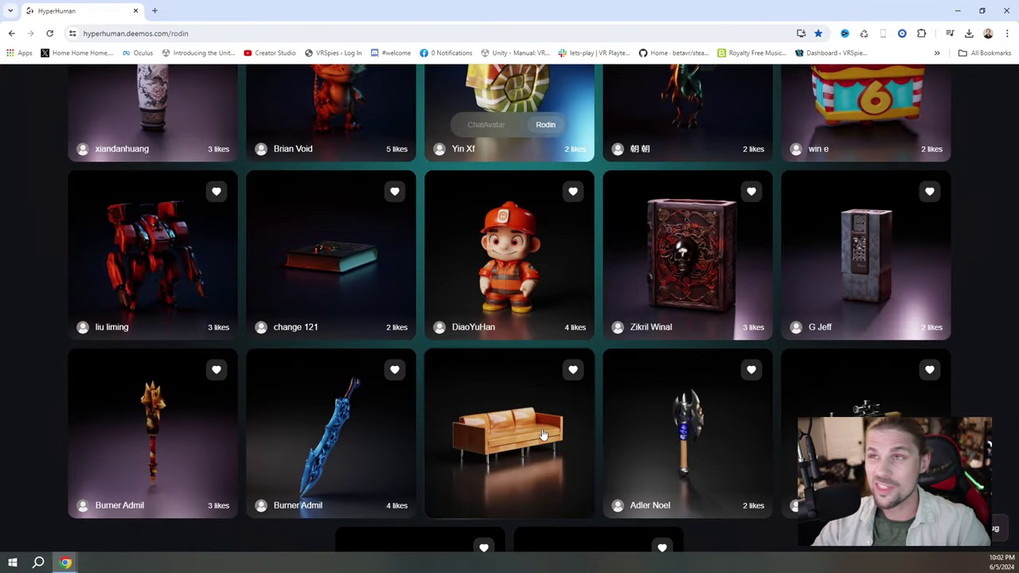
pyautogui.scroll(-2, 542, 434)
pyautogui.scroll(-1, 530, 432)
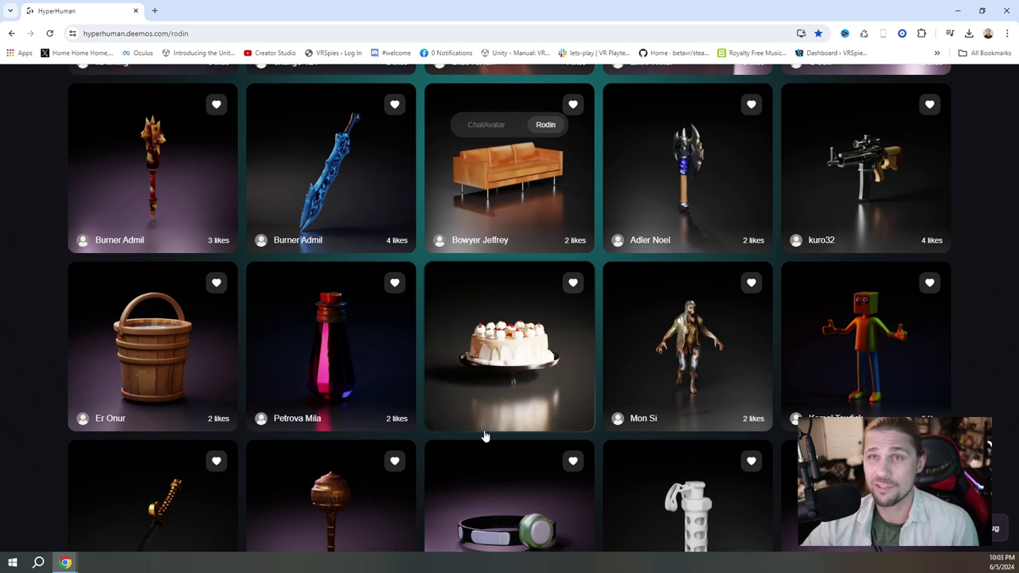
pyautogui.scroll(-3, 486, 433)
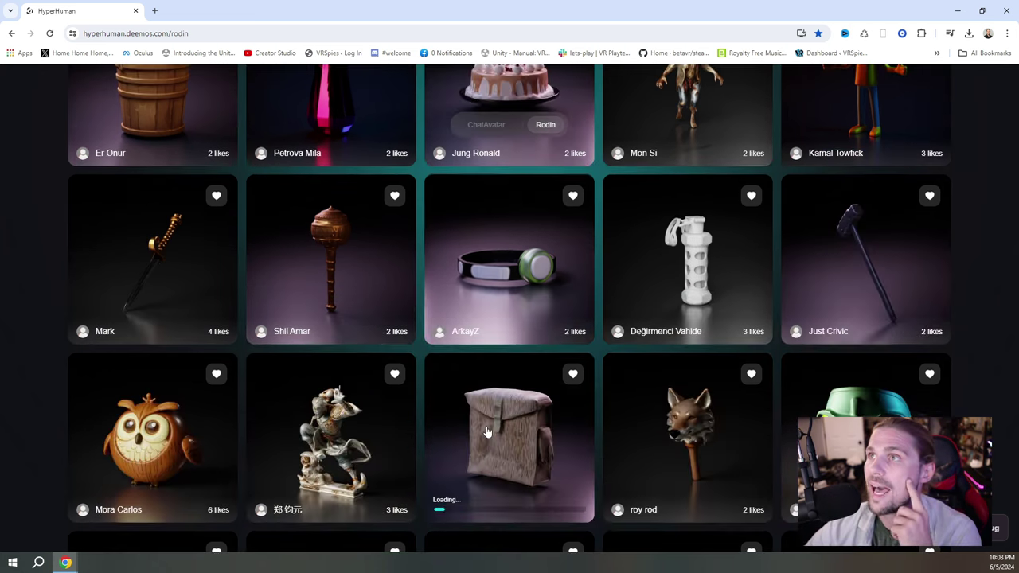
pyautogui.scroll(-2, 488, 432)
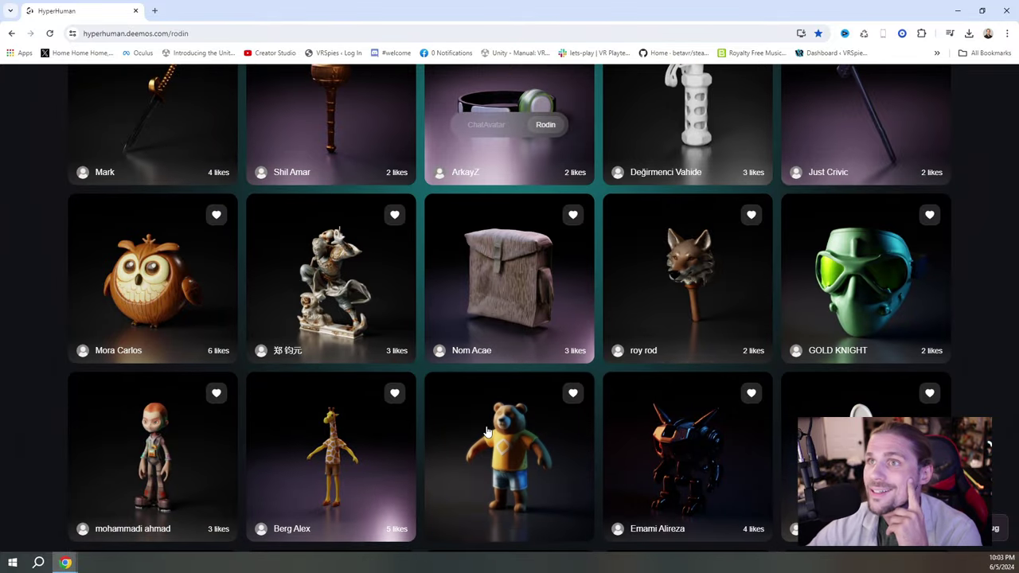
pyautogui.scroll(-3, 488, 431)
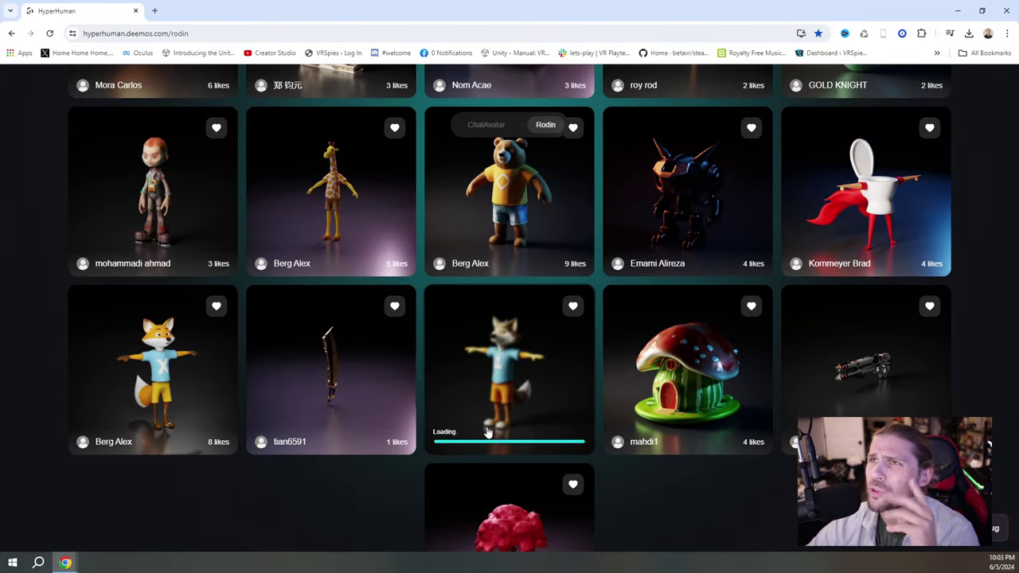
pyautogui.scroll(-3, 488, 431)
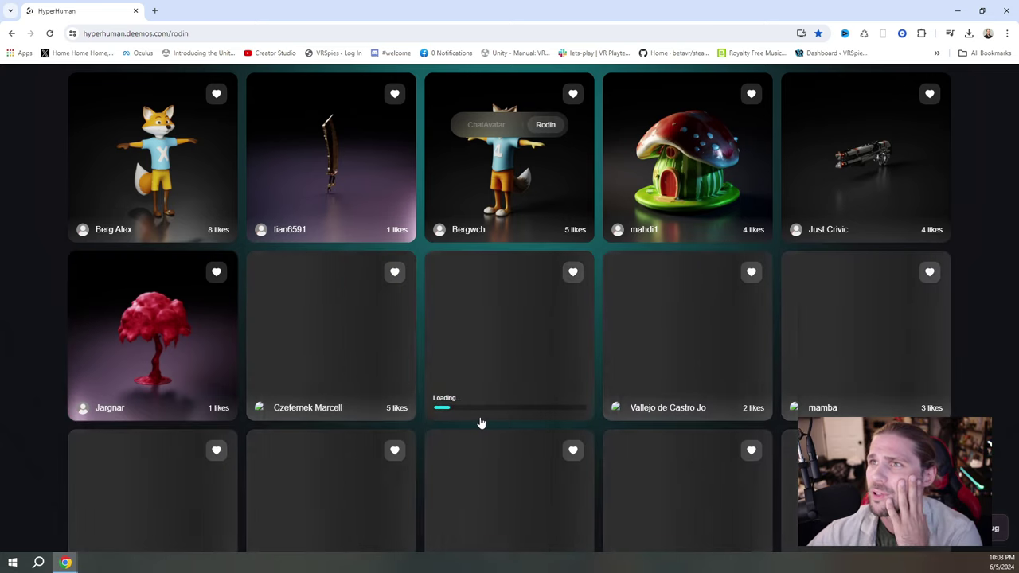
pyautogui.scroll(-2, 480, 422)
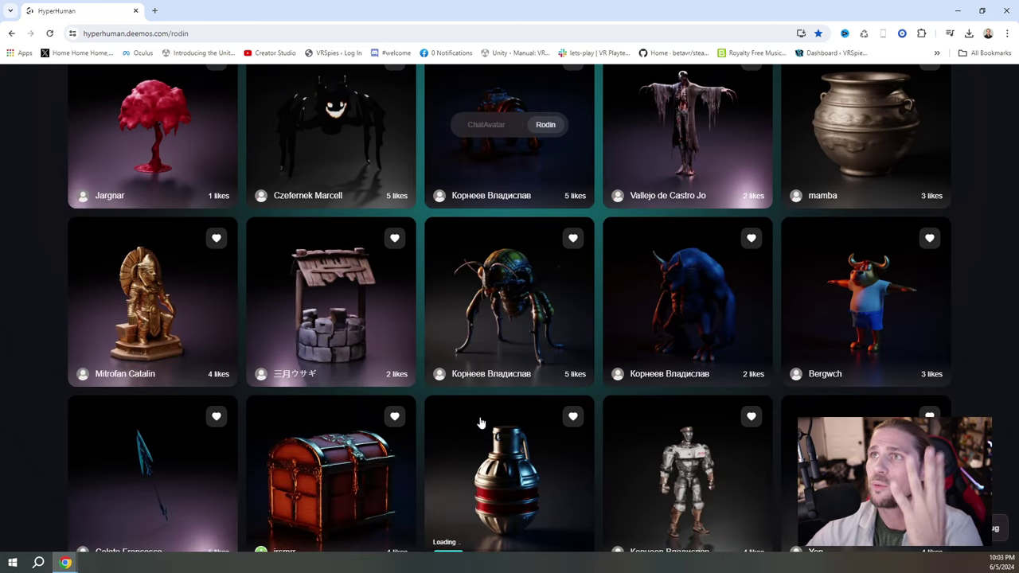
pyautogui.scroll(-1, 481, 423)
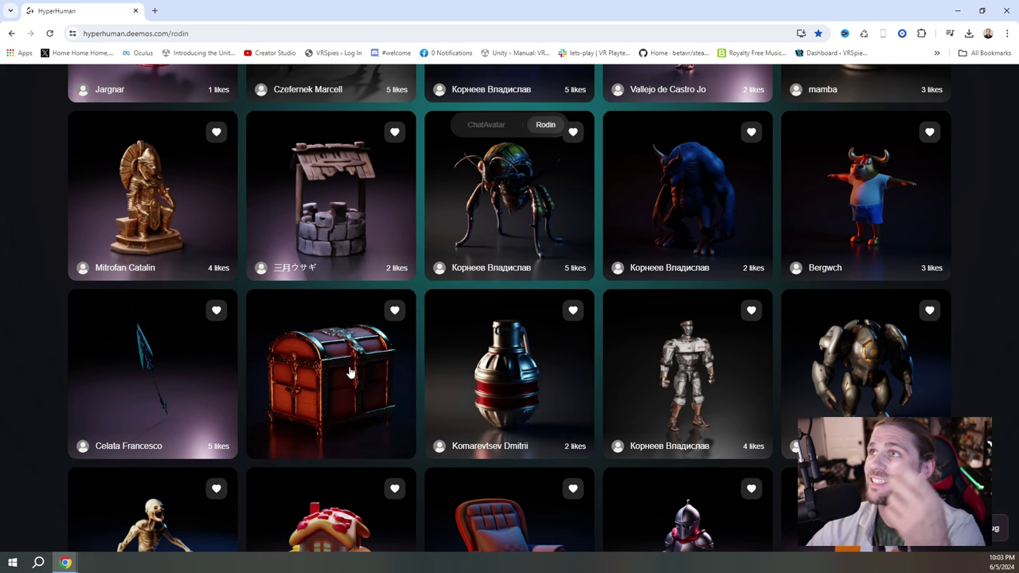
pyautogui.scroll(-2, 350, 370)
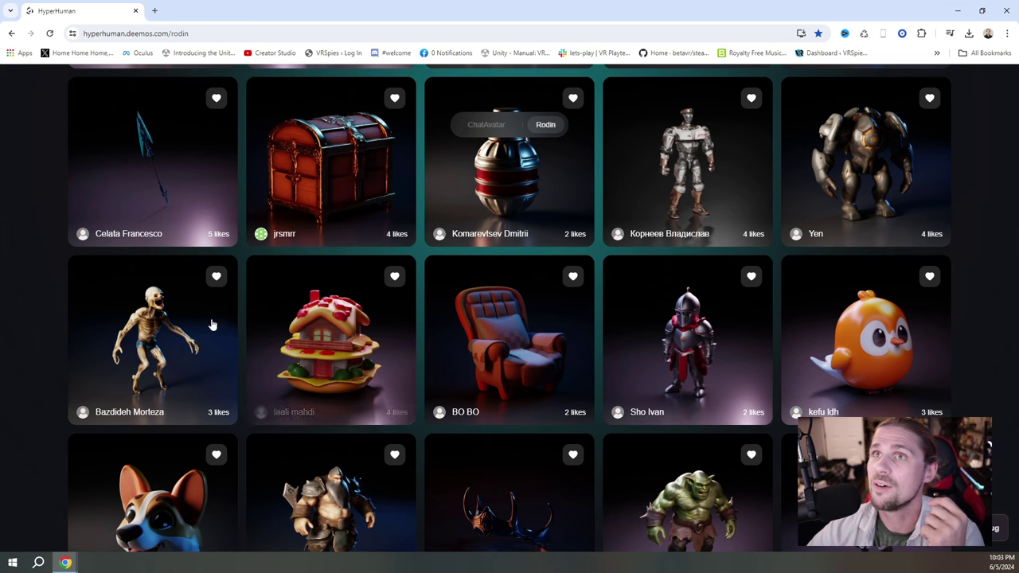
pyautogui.scroll(-2, 198, 328)
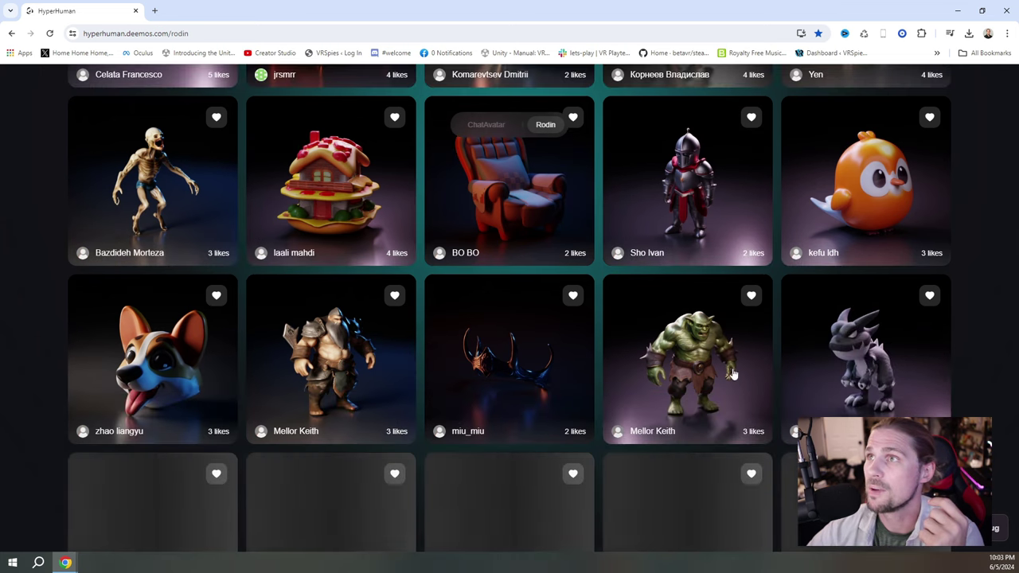
pyautogui.scroll(3, 443, 379)
pyautogui.moveTo(345, 271)
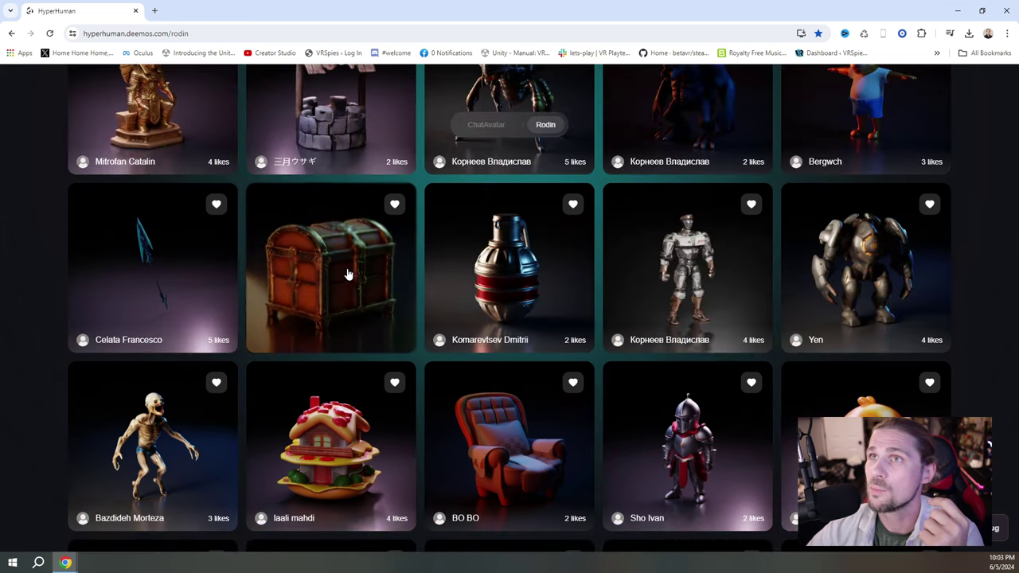
# Set the treasure chest pack to Base Model plus LOD, .fbx, Shaded 1K, then close it
pyautogui.click(348, 272)
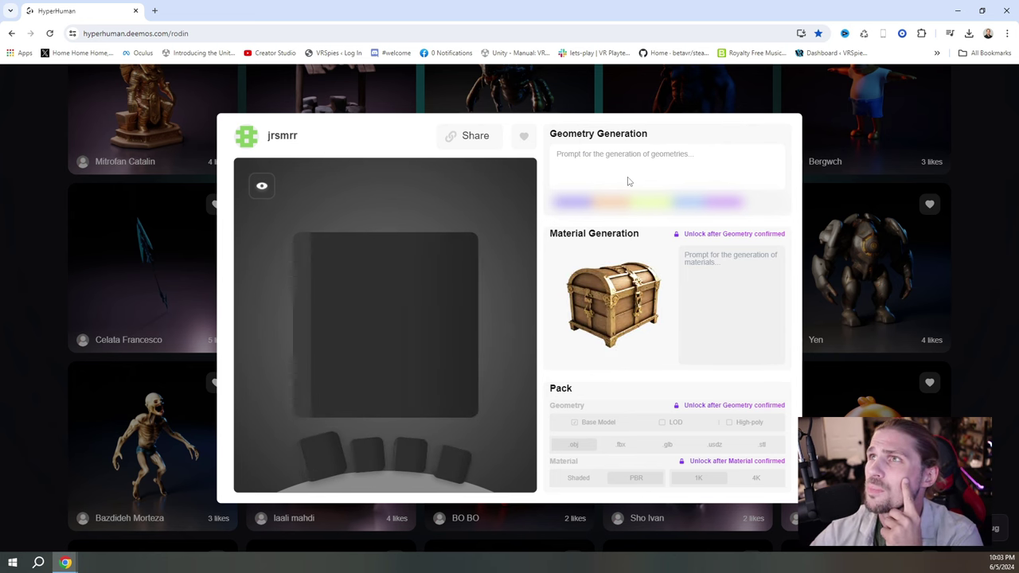
pyautogui.click(745, 388)
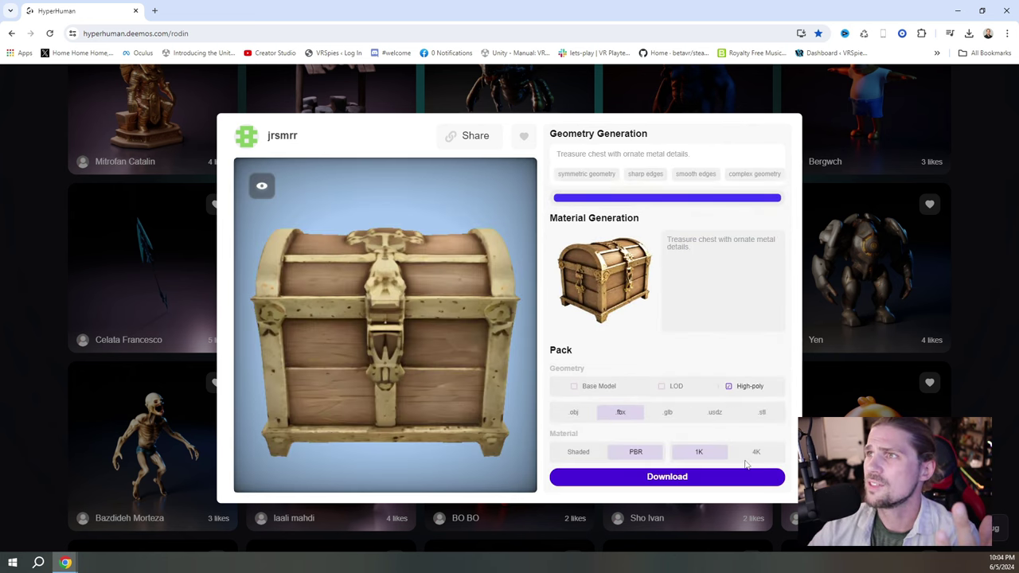
pyautogui.click(754, 453)
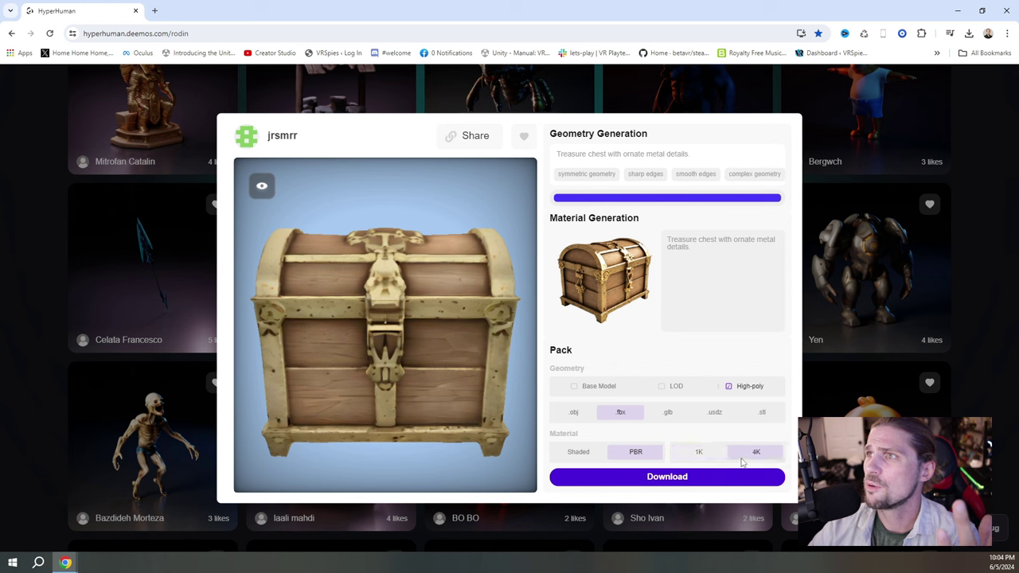
pyautogui.click(701, 457)
pyautogui.click(579, 452)
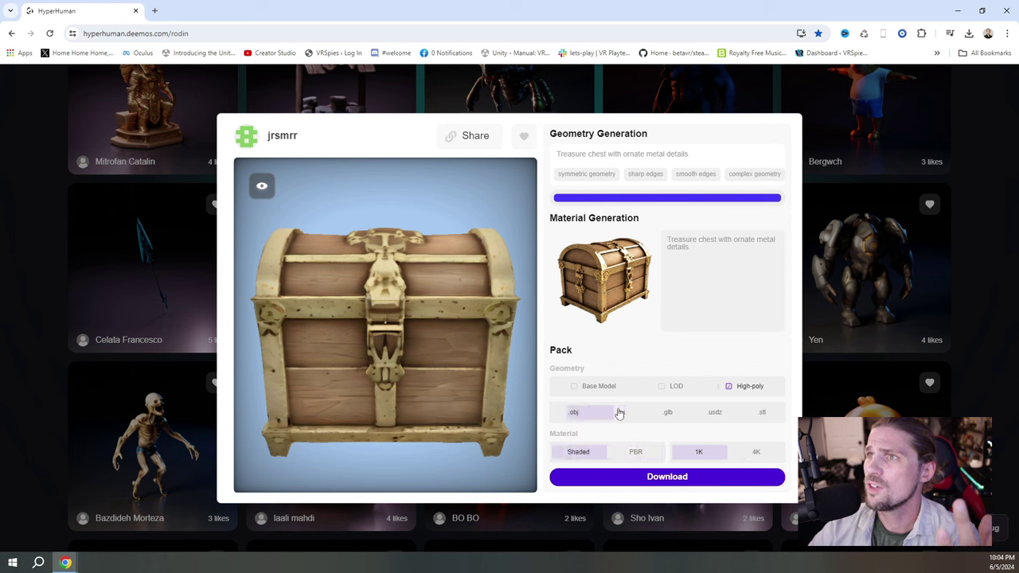
pyautogui.click(677, 387)
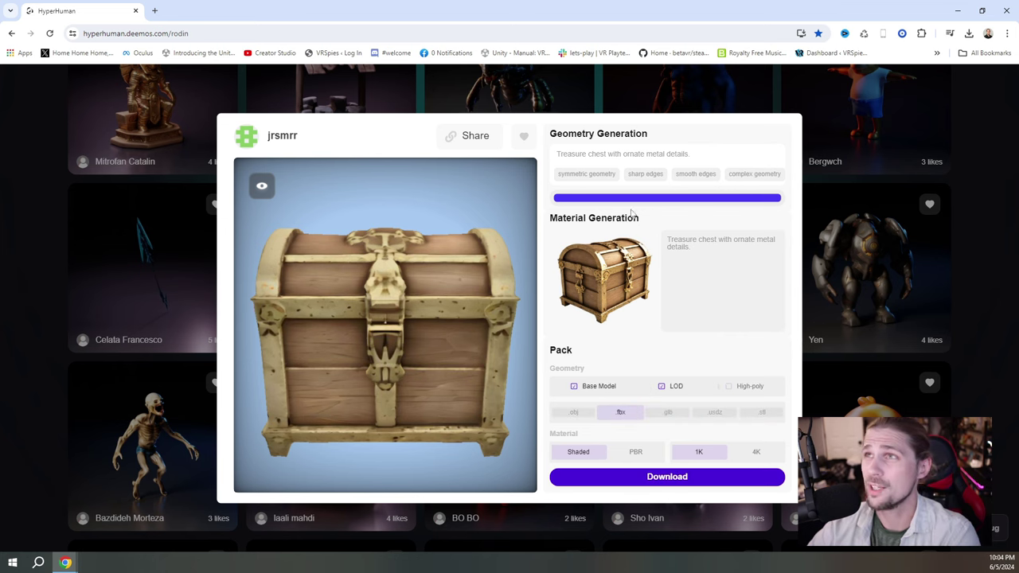
pyautogui.click(838, 123)
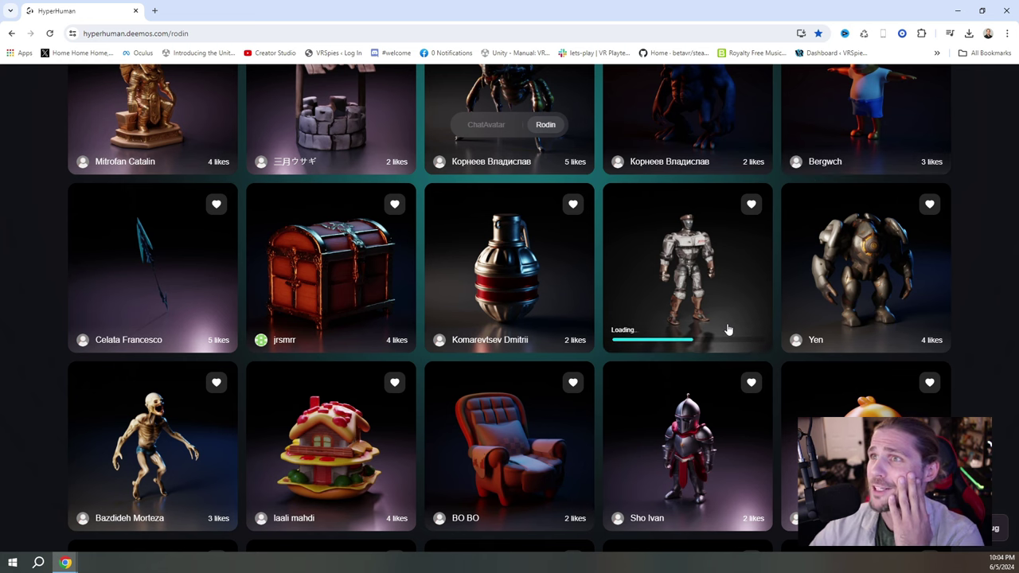
# Scroll further down the community model gallery
pyautogui.scroll(-5, 744, 325)
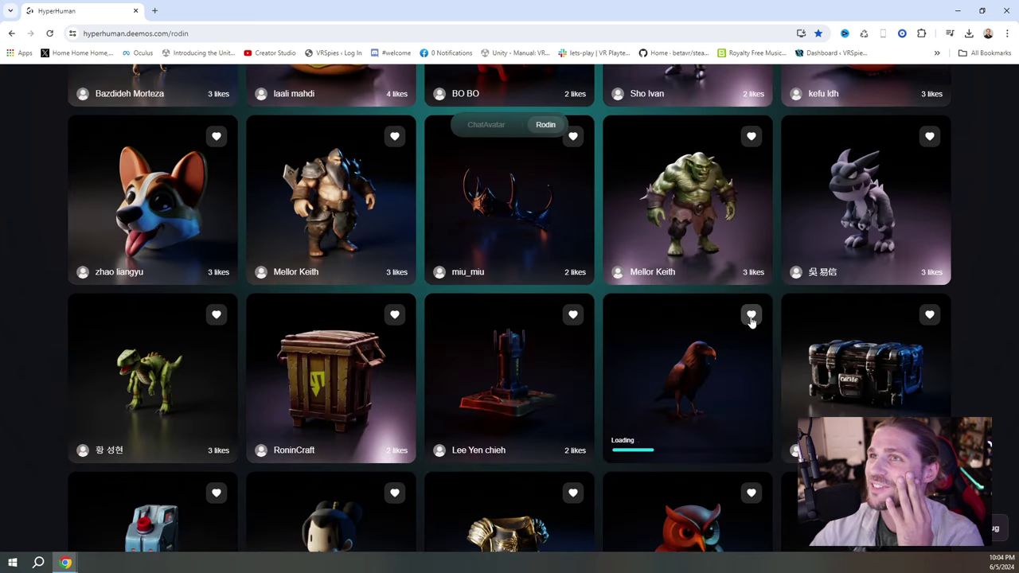
pyautogui.scroll(-1, 609, 341)
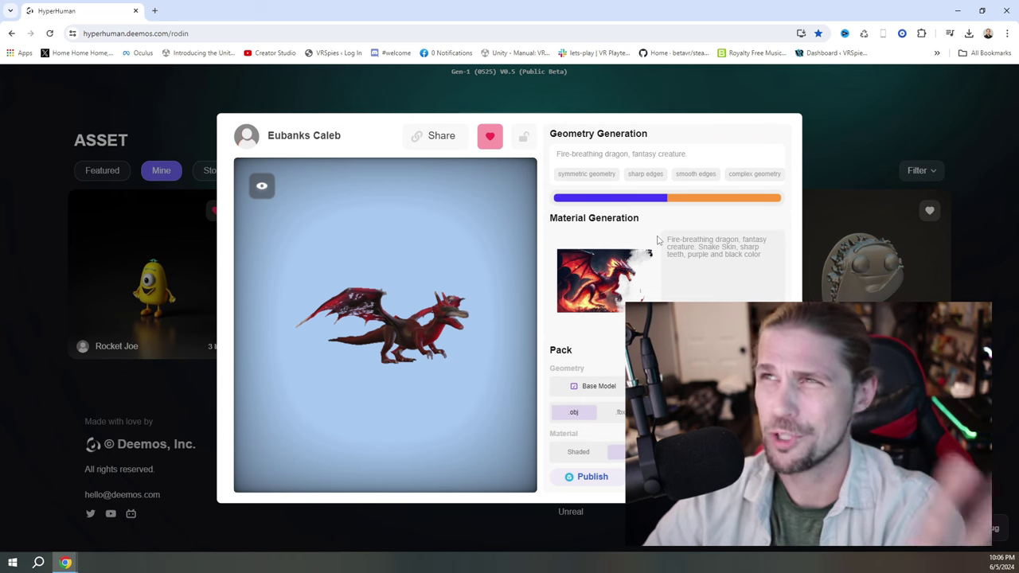
# Exit the dragon view and submit 'Chicago Deep Dish Pizza With A Thick Crust, Highly Detailed, Cartoony'
pyautogui.click(842, 147)
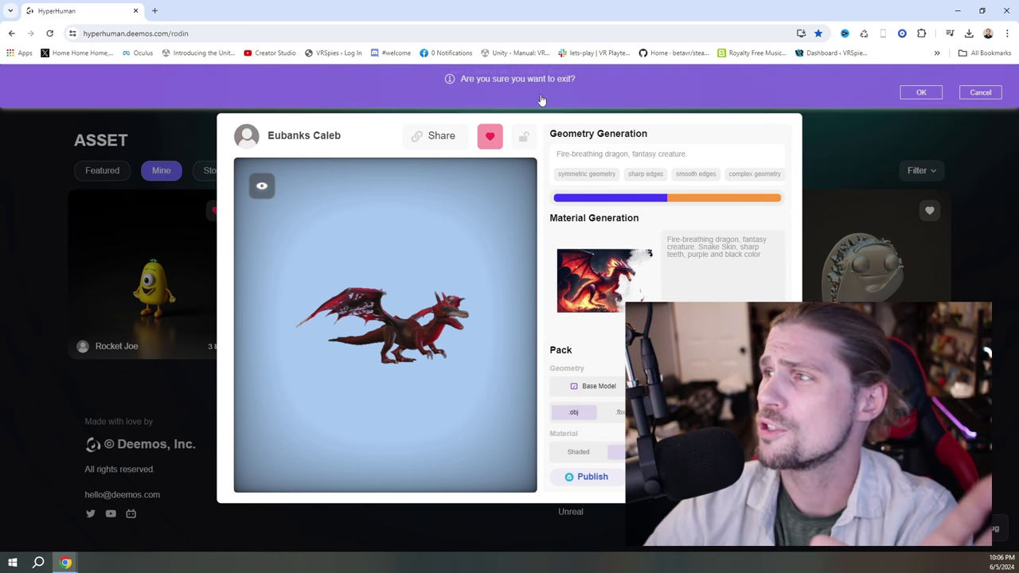
pyautogui.click(920, 94)
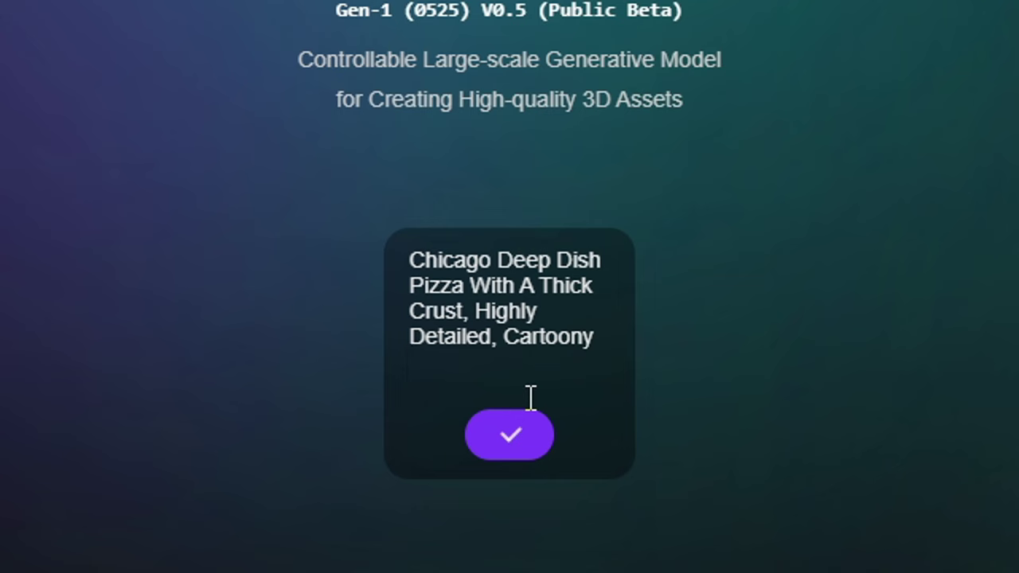
pyautogui.click(546, 443)
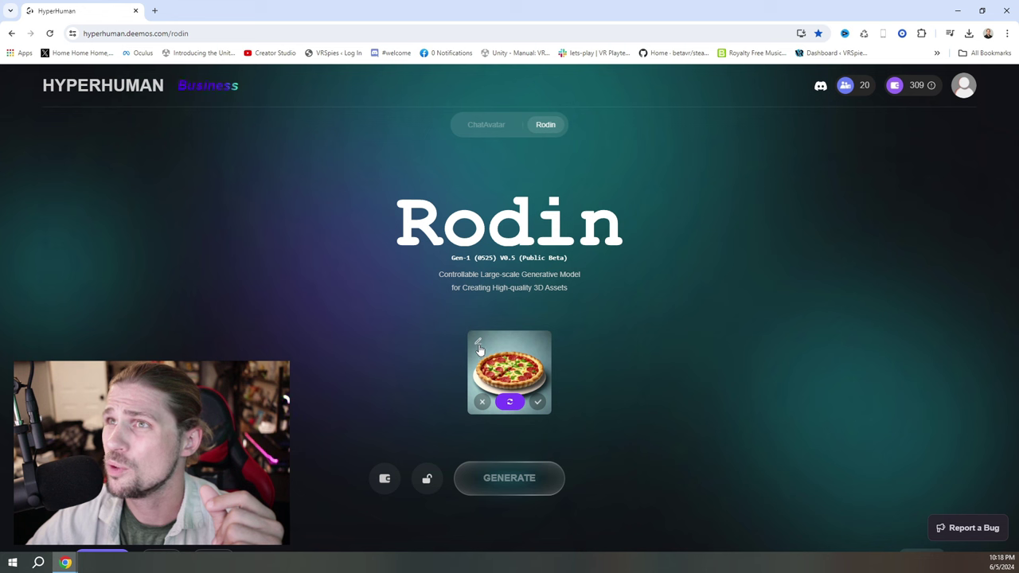
# Accept the generated pepperoni pizza image as the reference input
pyautogui.click(538, 407)
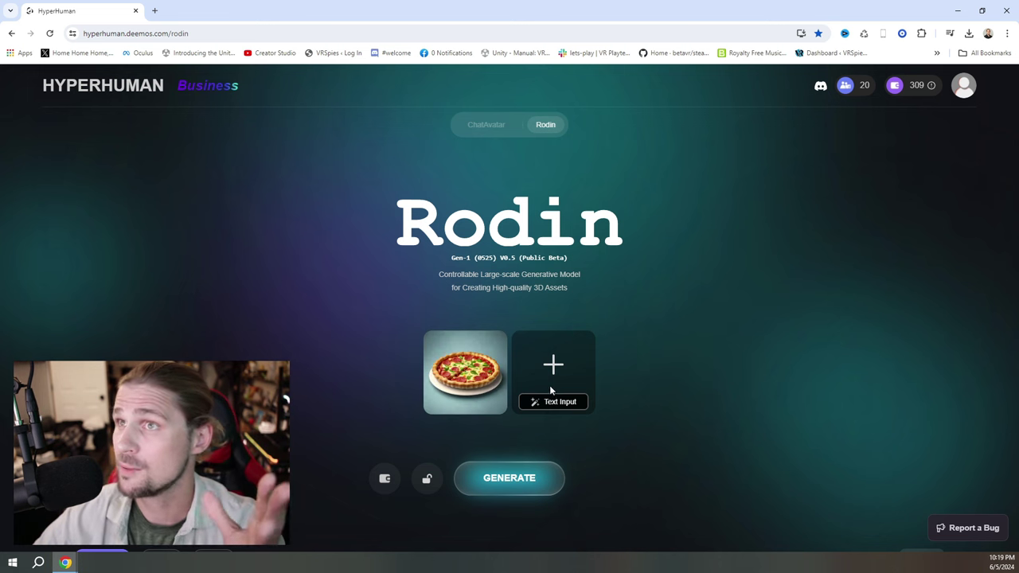
# Append ', with mushrooms' to the pizza text prompt and submit it to generate geometry
pyautogui.click(570, 400)
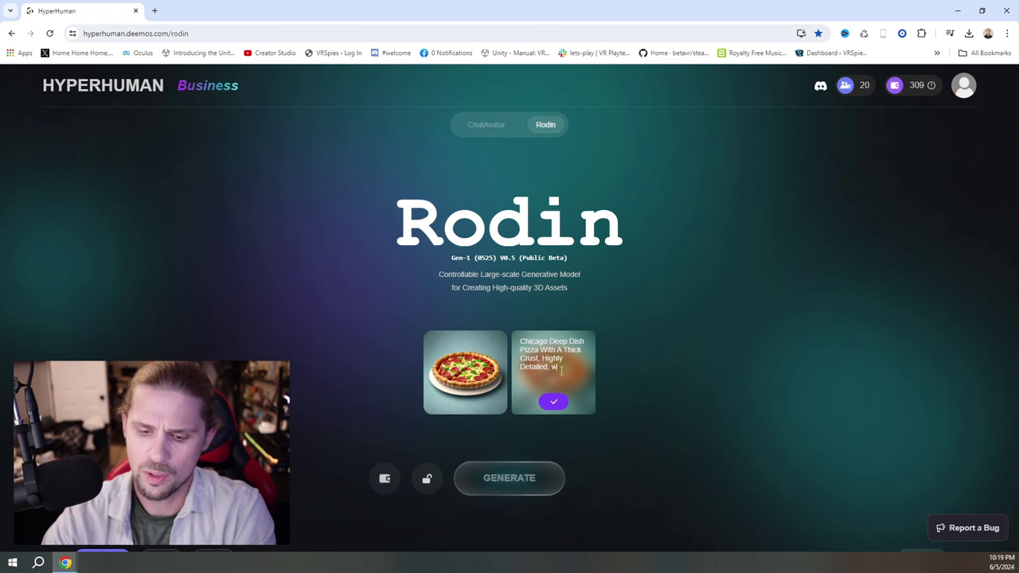
pyautogui.write(', with mushrooms')
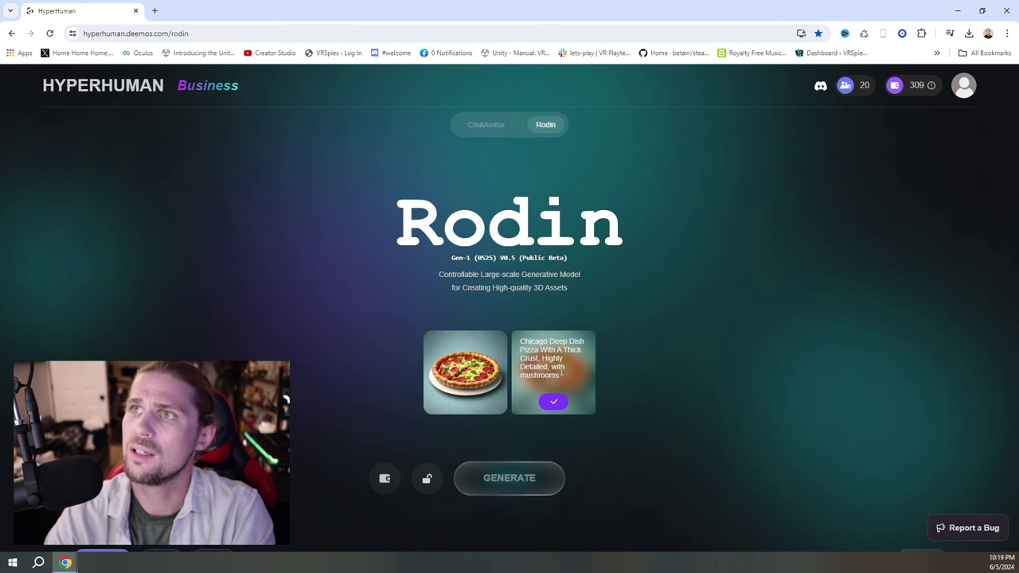
pyautogui.click(556, 402)
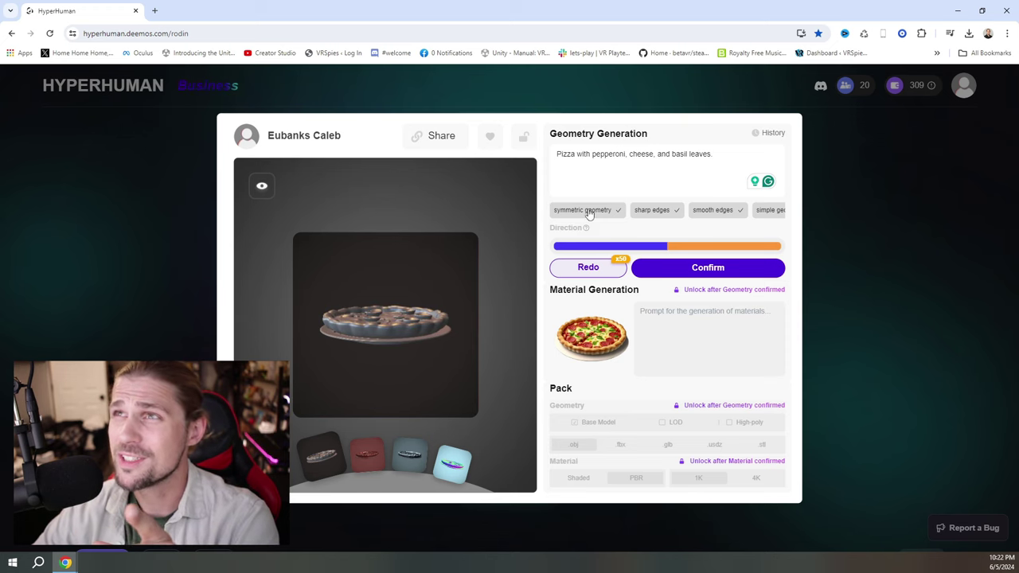
# Turn off the symmetric geometry and smooth edges hints, turn on simple geometry, and regenerate
pyautogui.click(591, 213)
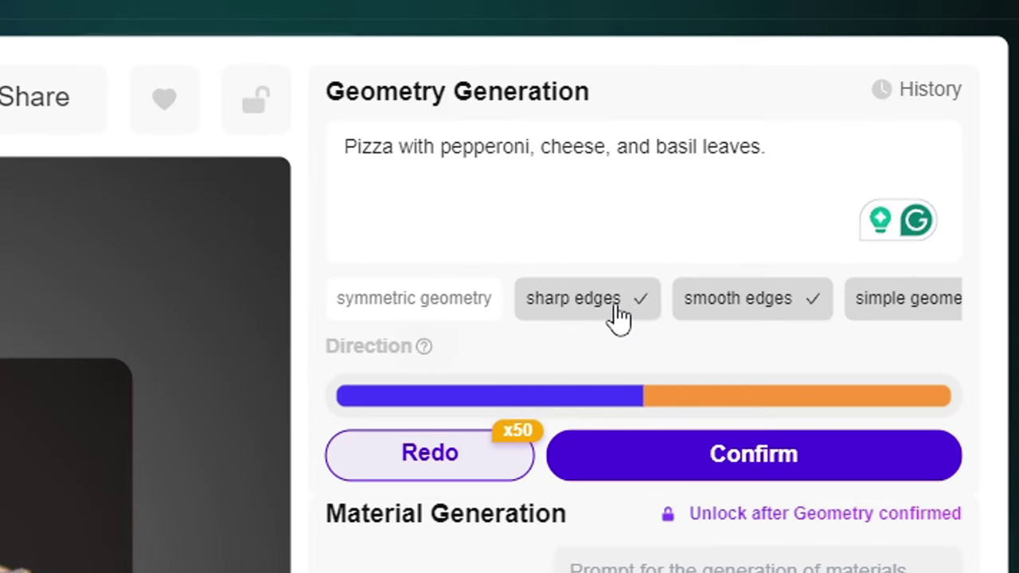
pyautogui.click(914, 325)
pyautogui.click(723, 314)
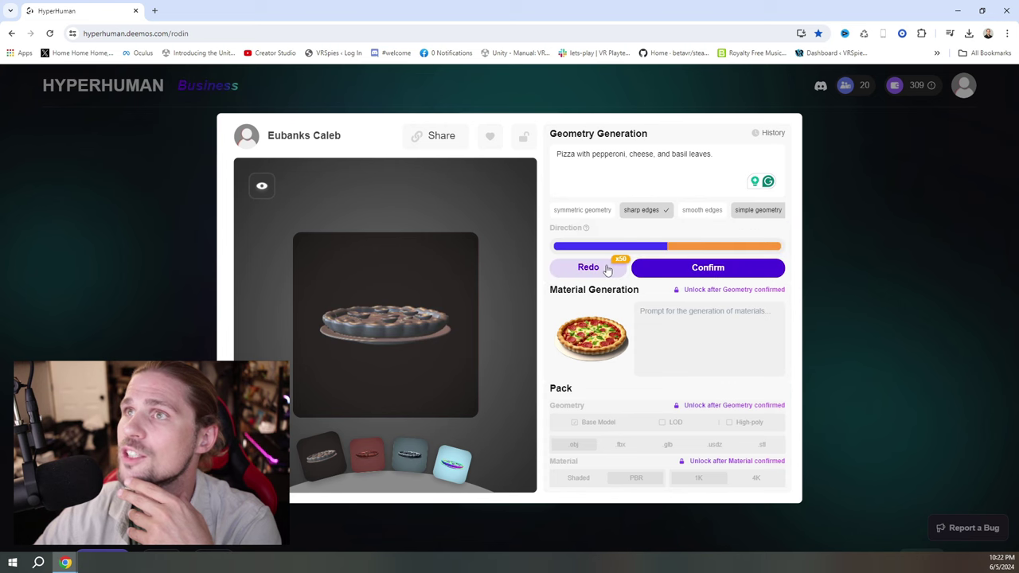
pyautogui.click(589, 267)
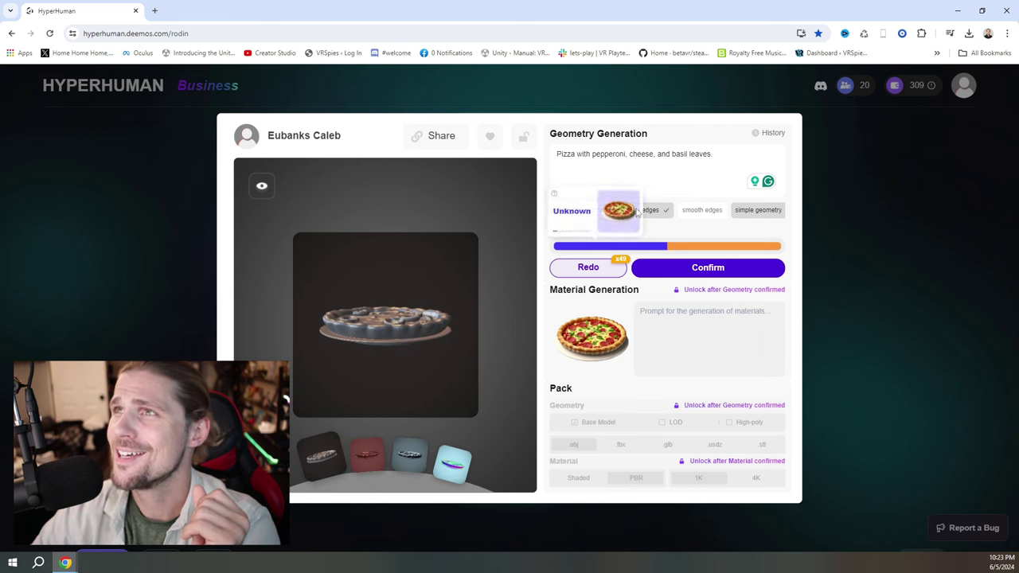
# Confirm the pizza geometry at 10000 polygons, marking it as not symmetrical
pyautogui.moveTo(675, 271)
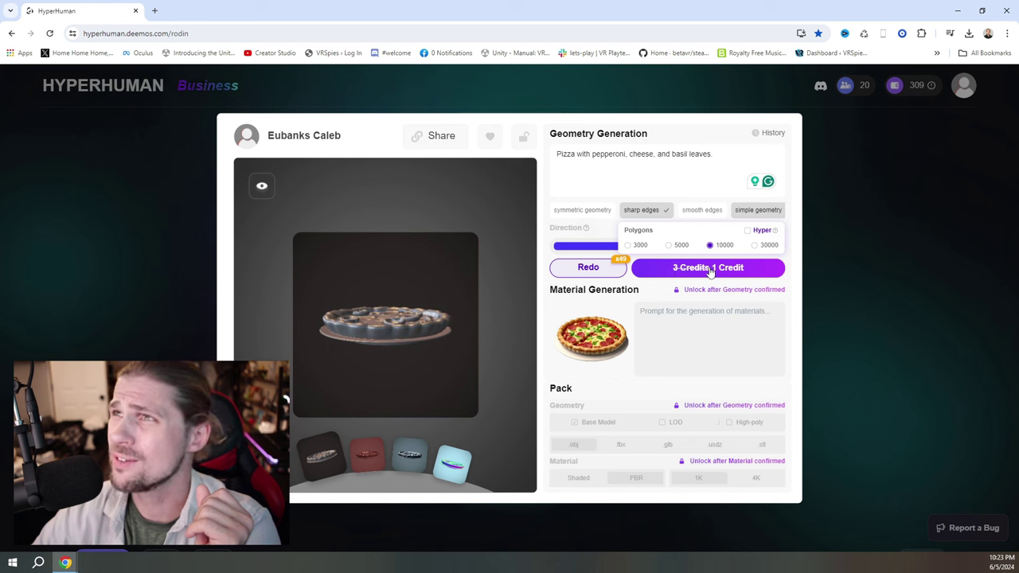
pyautogui.click(710, 270)
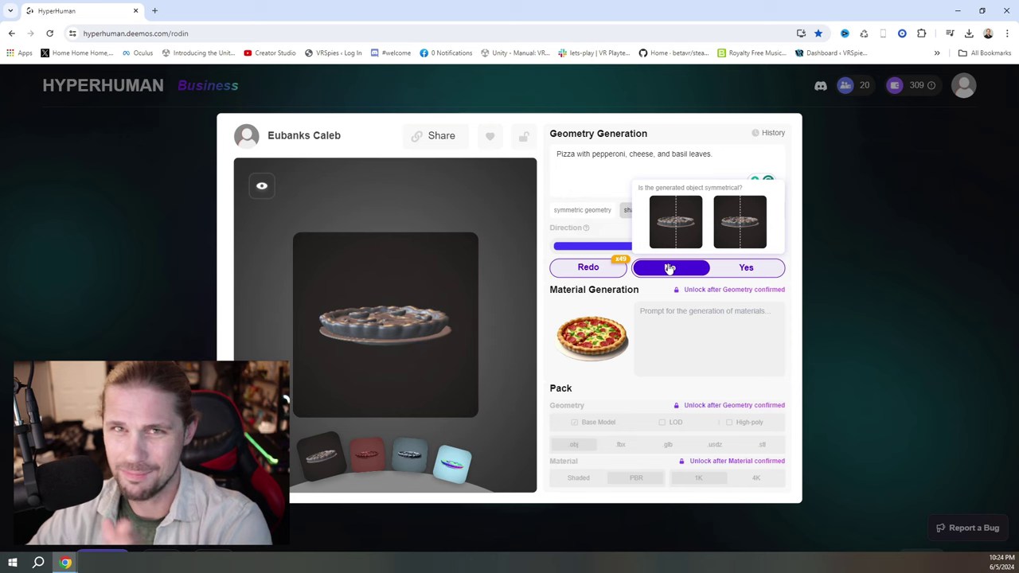
pyautogui.click(670, 268)
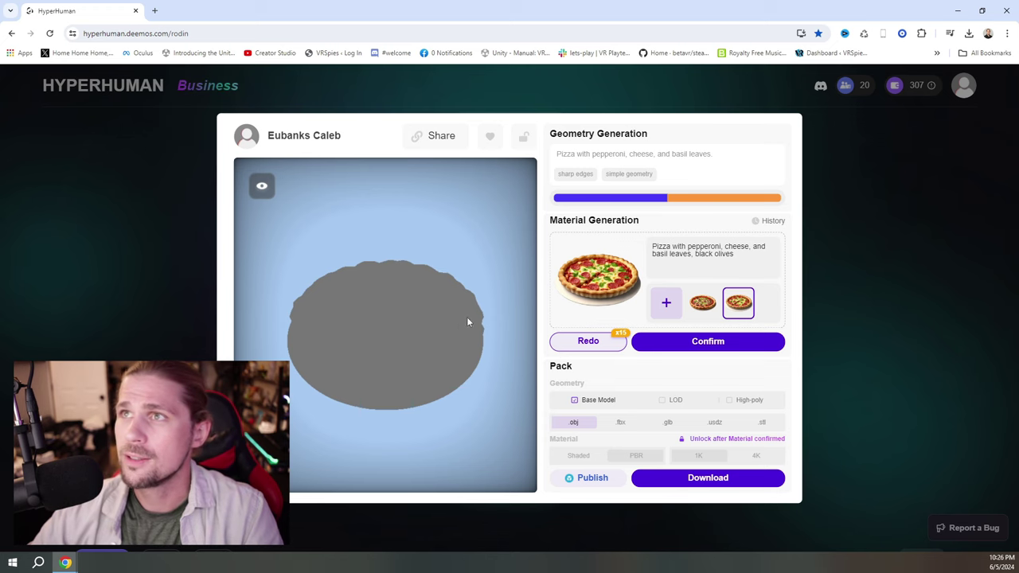
# Rotate the finished grey pizza geometry to inspect it
pyautogui.moveTo(468, 321); pyautogui.dragTo(386, 325)
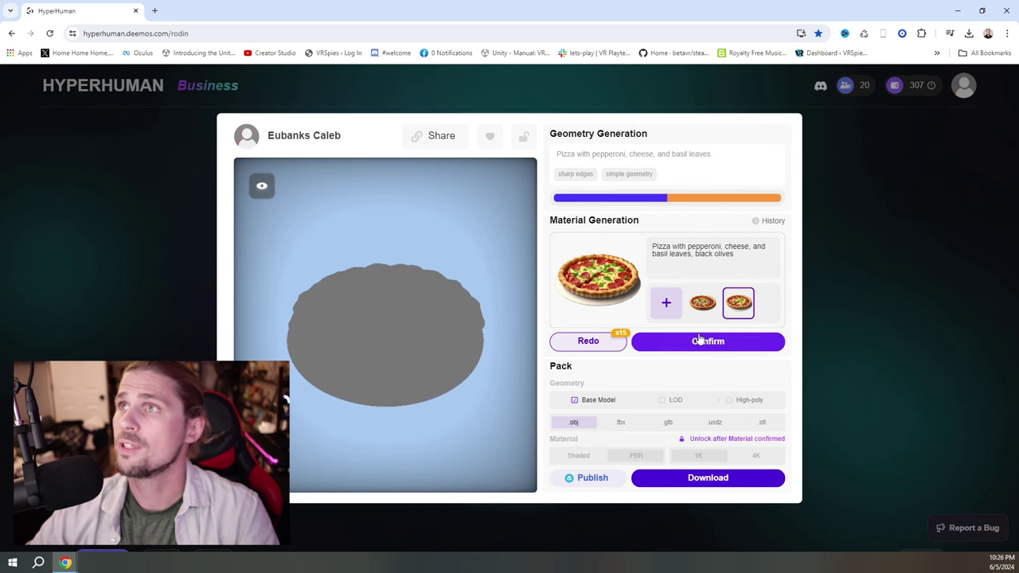
# Check the pizza in PBR and Preview shading, then confirm its generated material
pyautogui.moveTo(273, 201)
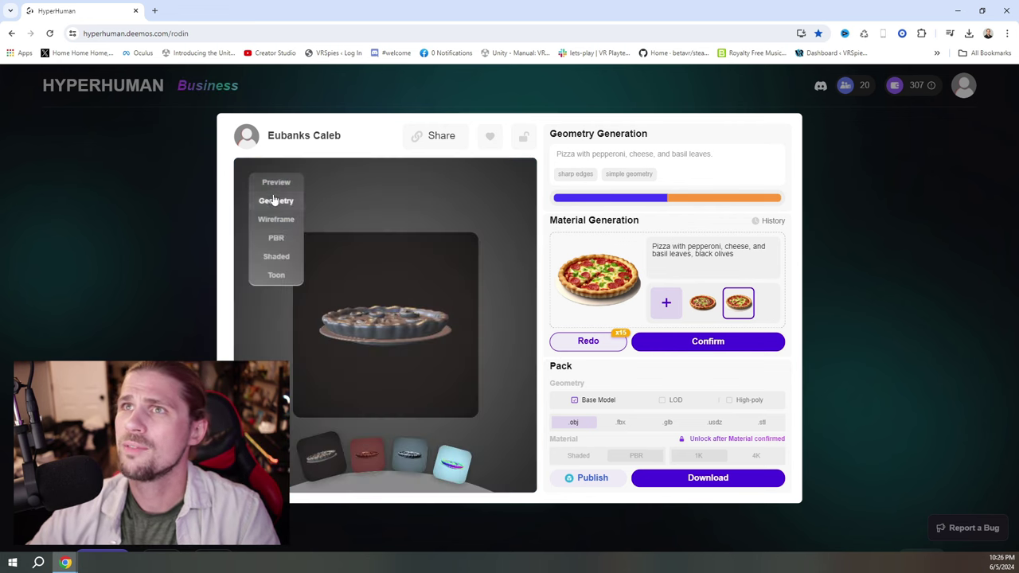
pyautogui.click(276, 238)
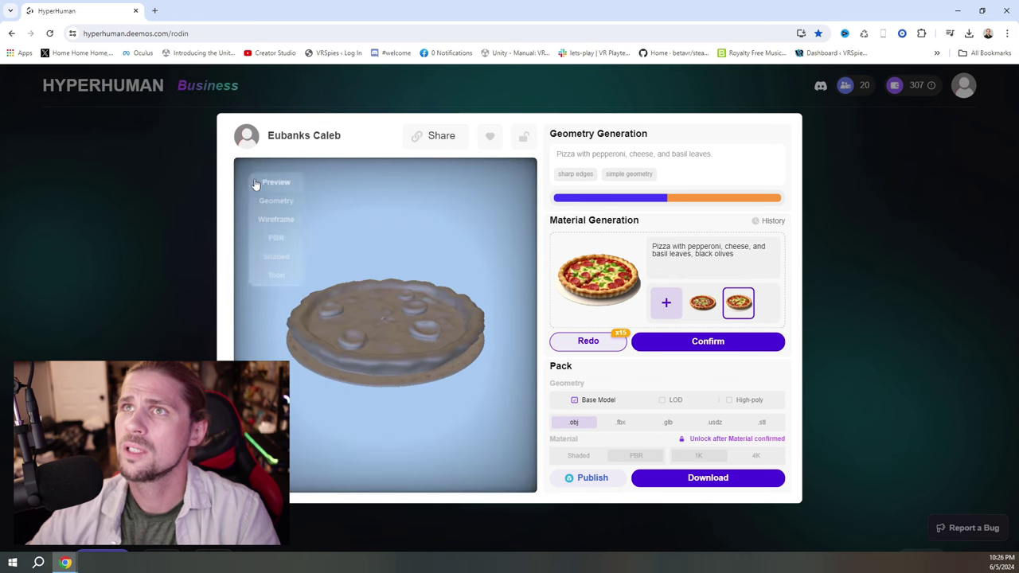
pyautogui.moveTo(269, 188)
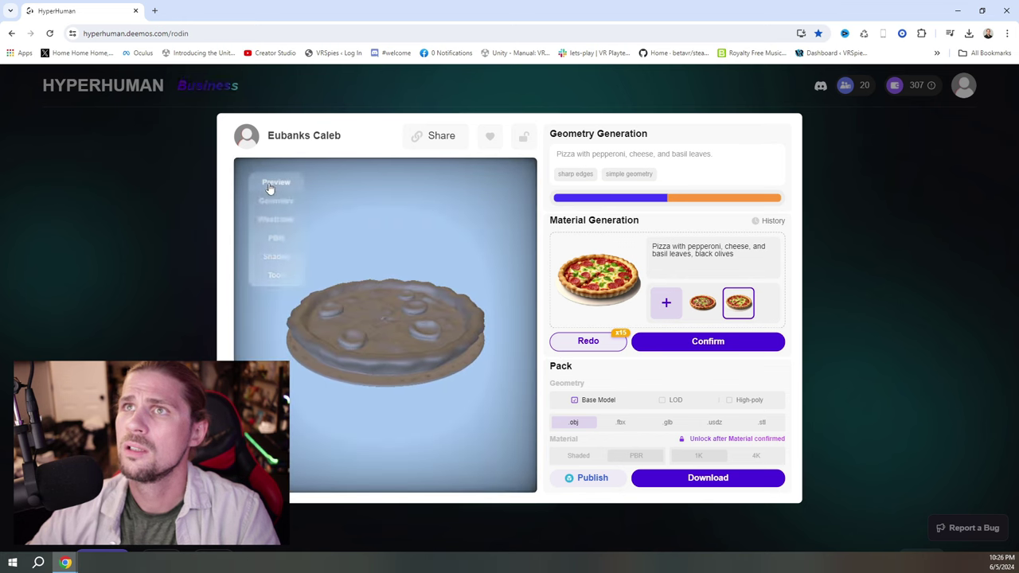
pyautogui.click(290, 246)
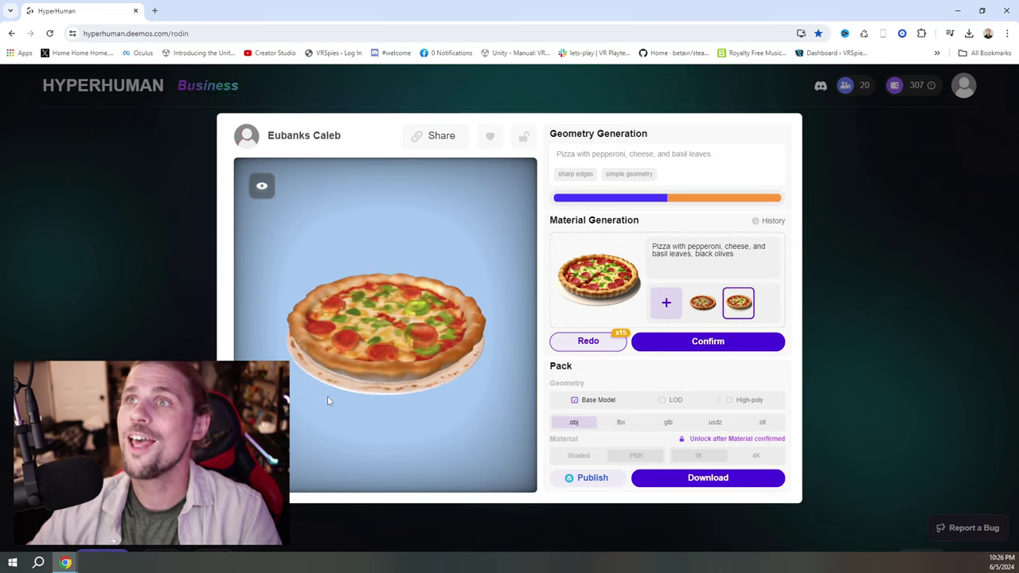
pyautogui.moveTo(327, 400); pyautogui.dragTo(368, 425)
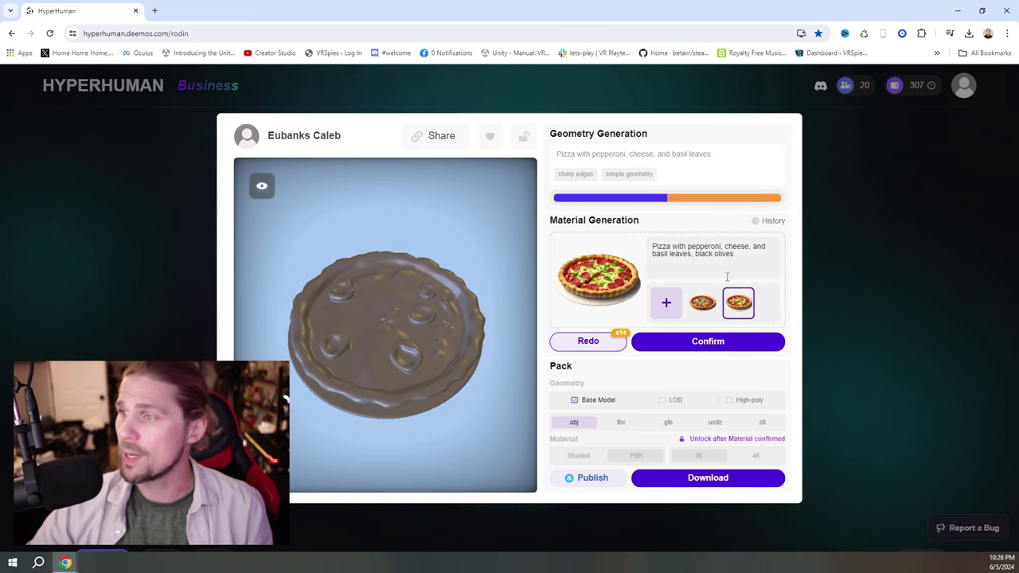
pyautogui.click(727, 342)
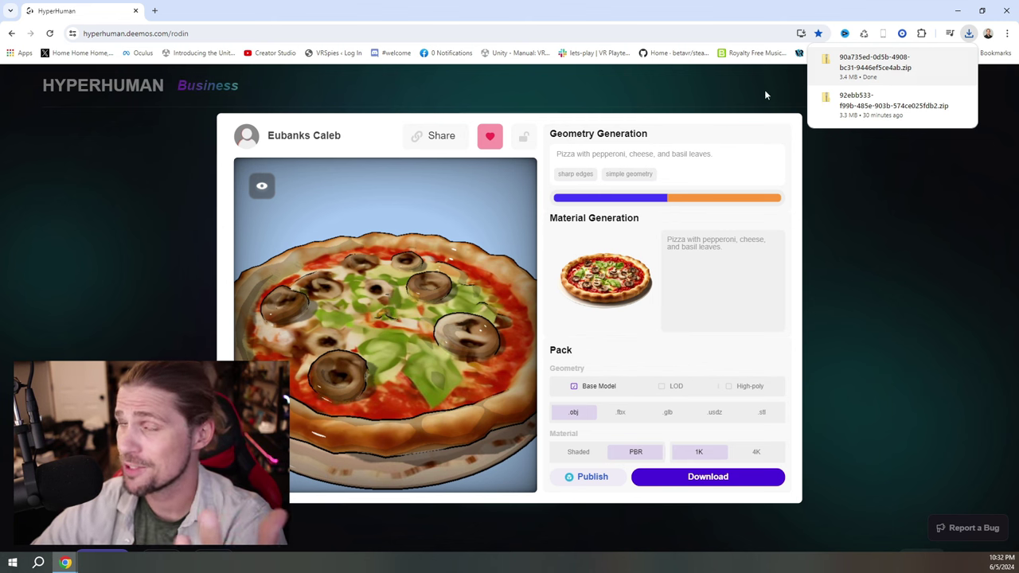
# Check the downloaded pizza zip in the browser's download history, then close the list
pyautogui.moveTo(462, 334); pyautogui.dragTo(467, 380)
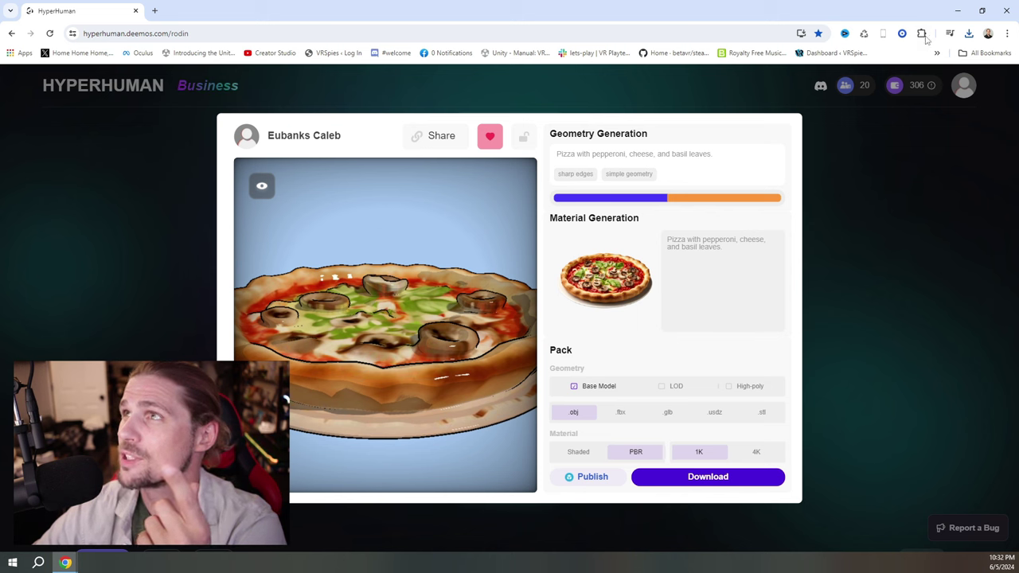
pyautogui.click(969, 34)
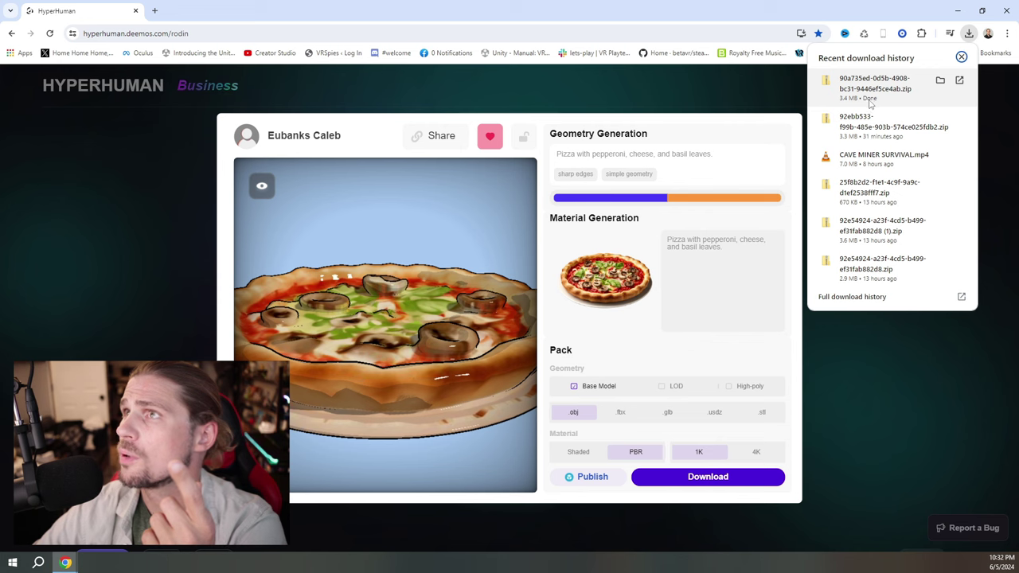
pyautogui.click(862, 313)
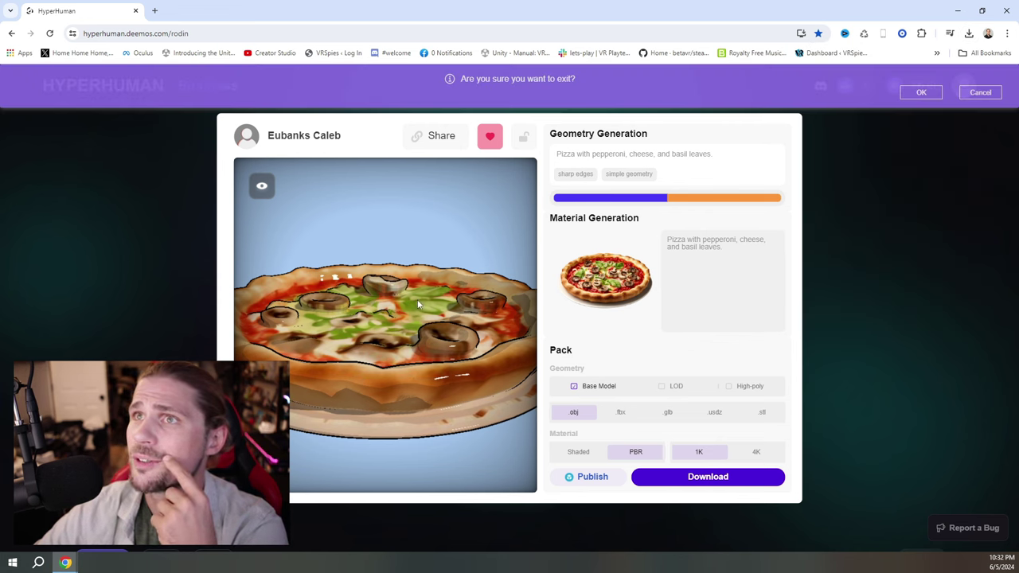
# Orbit the textured pizza from top and side views, then start publishing it to Sketchfab
pyautogui.moveTo(418, 304); pyautogui.dragTo(375, 492)
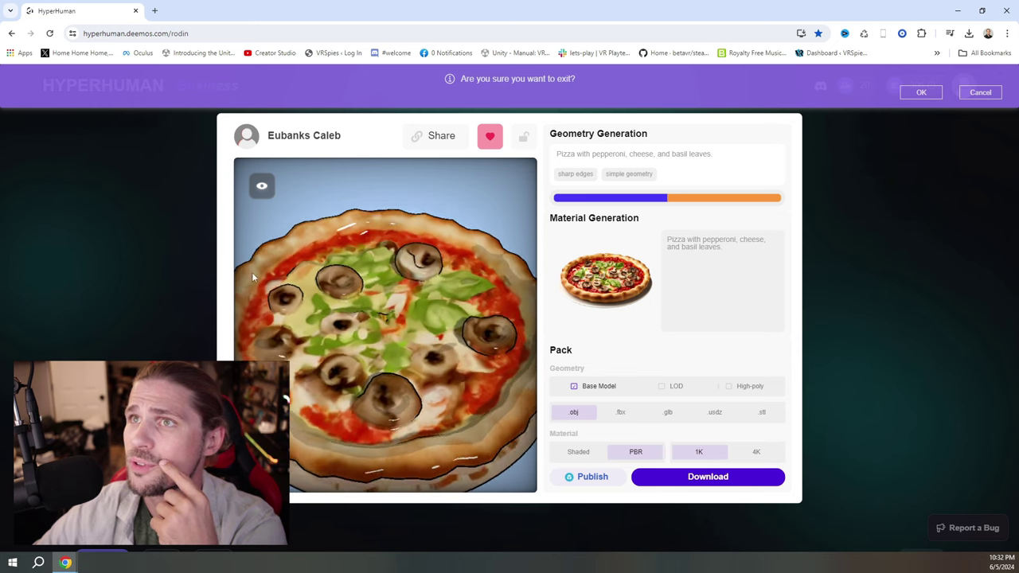
pyautogui.moveTo(252, 276); pyautogui.dragTo(323, 363)
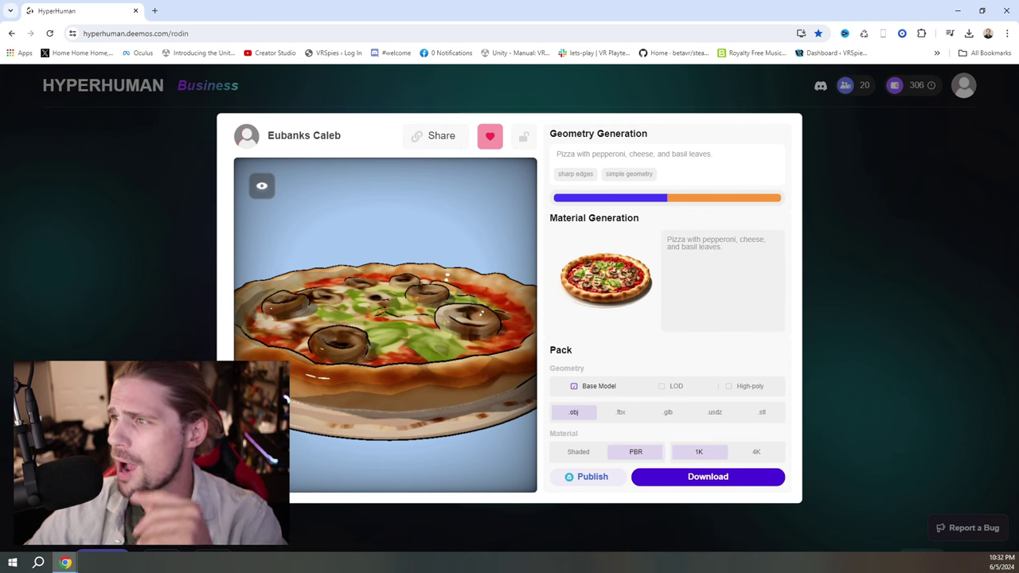
pyautogui.click(578, 481)
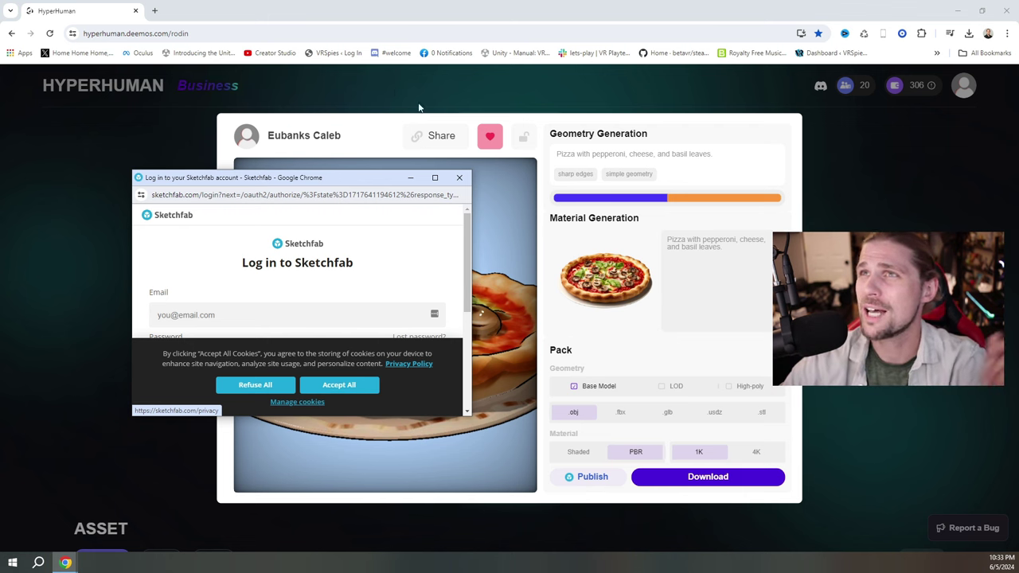
# Close the Sketchfab login window and confirm leaving the pizza result page
pyautogui.click(459, 178)
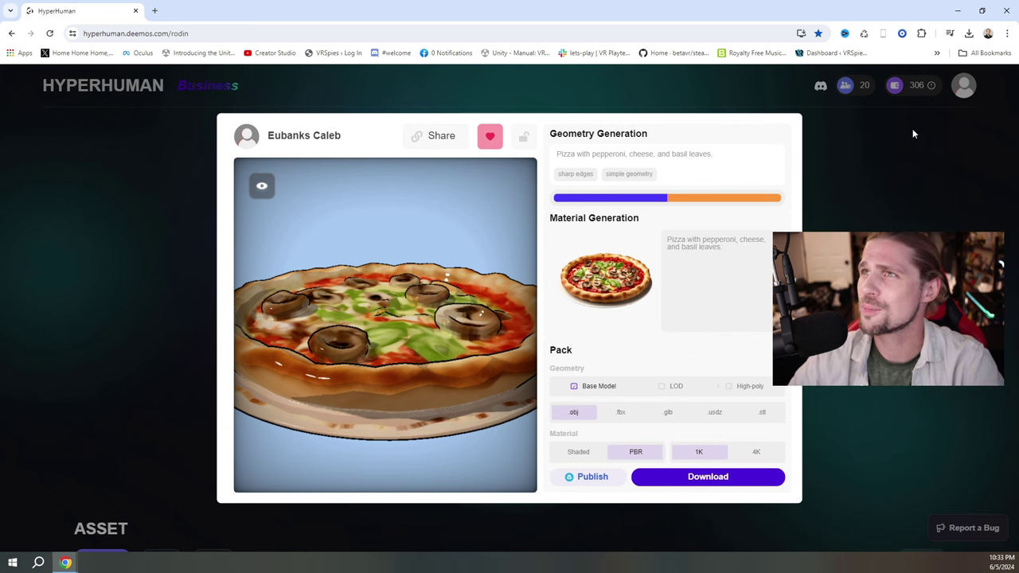
pyautogui.click(905, 162)
pyautogui.click(930, 93)
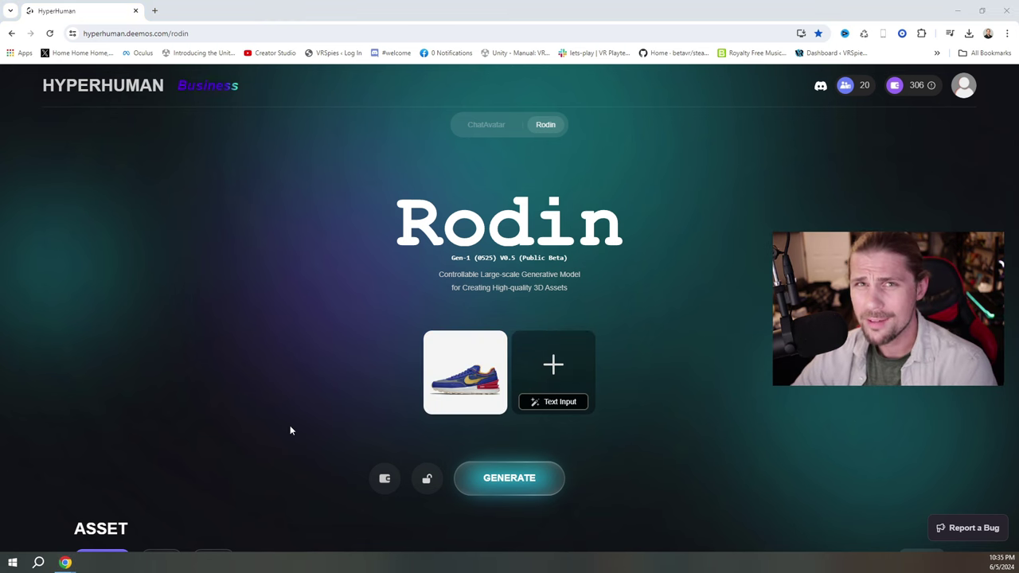
# Generate a 3D model from the shoe image and view it from the side with Toon shading
pyautogui.click(514, 486)
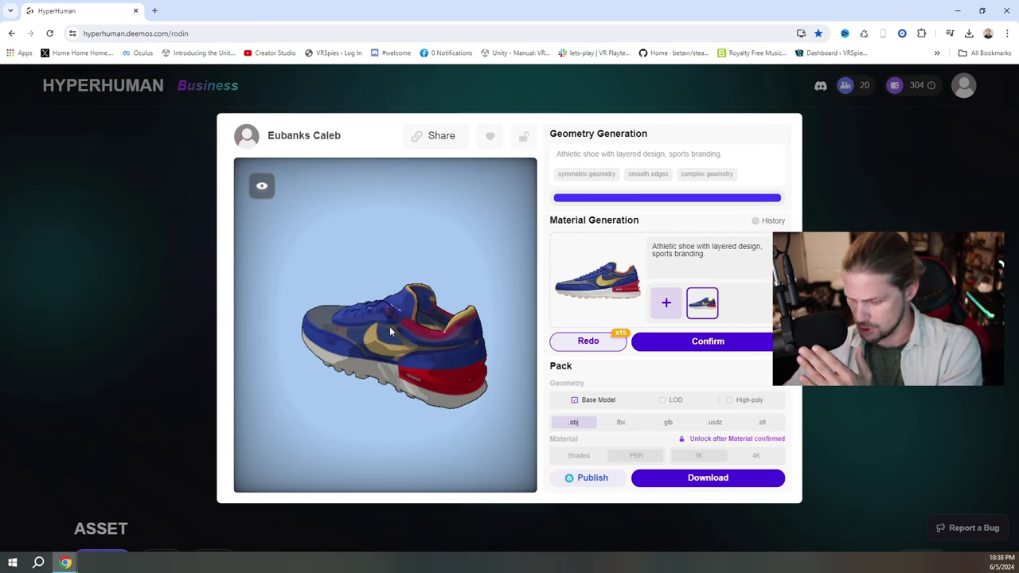
pyautogui.moveTo(382, 339); pyautogui.dragTo(489, 299)
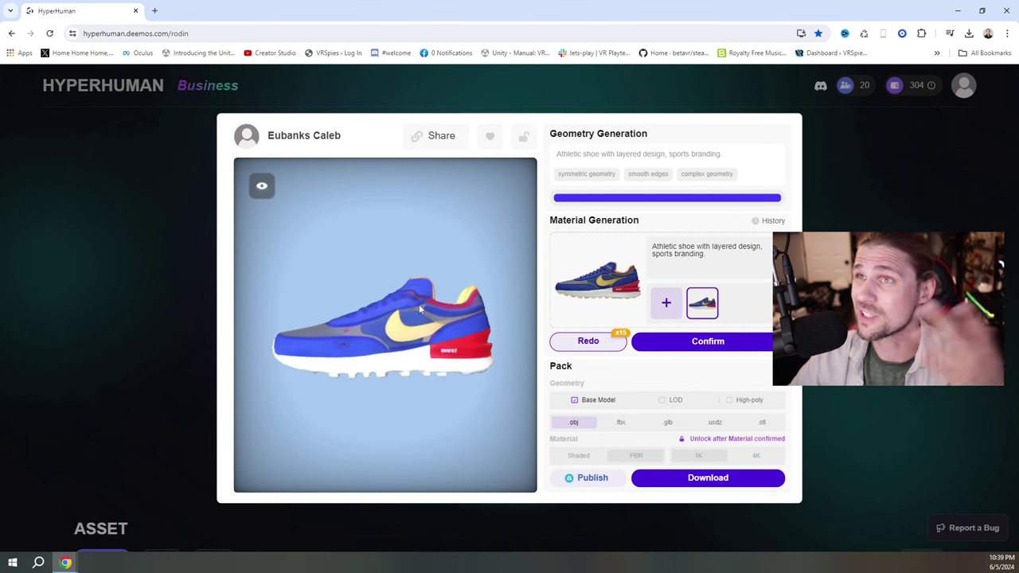
pyautogui.moveTo(276, 201)
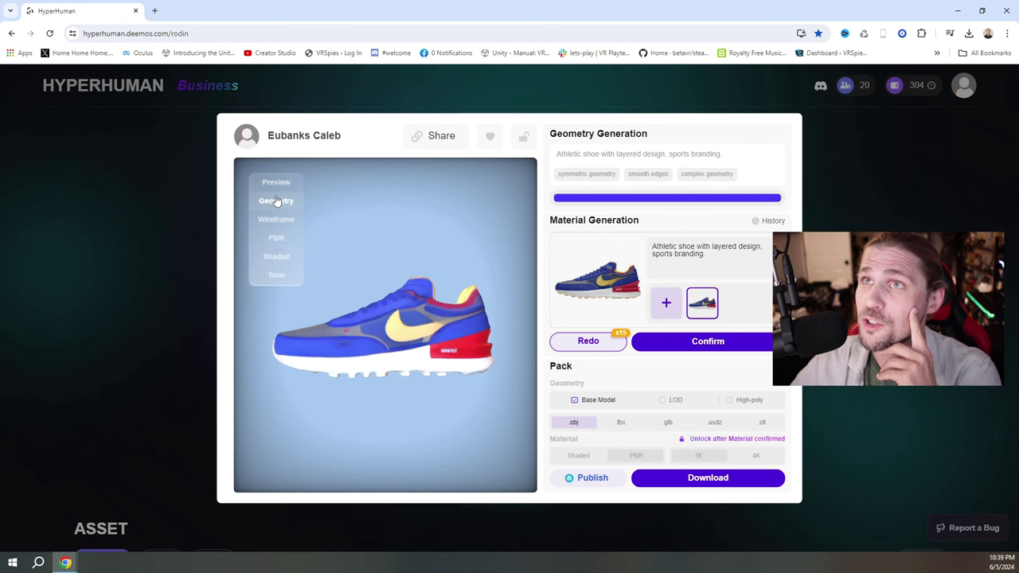
pyautogui.click(280, 274)
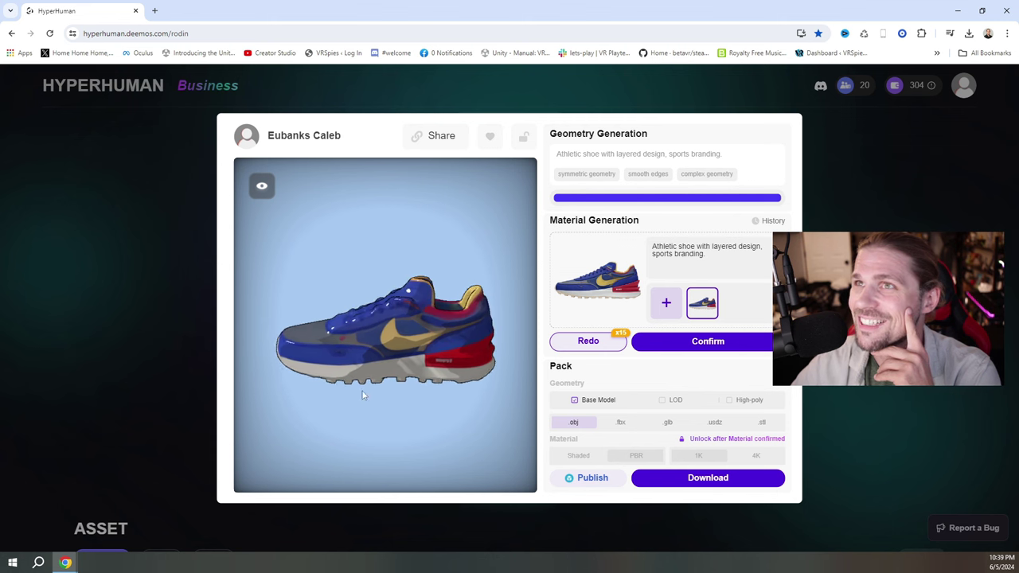
pyautogui.moveTo(260, 183)
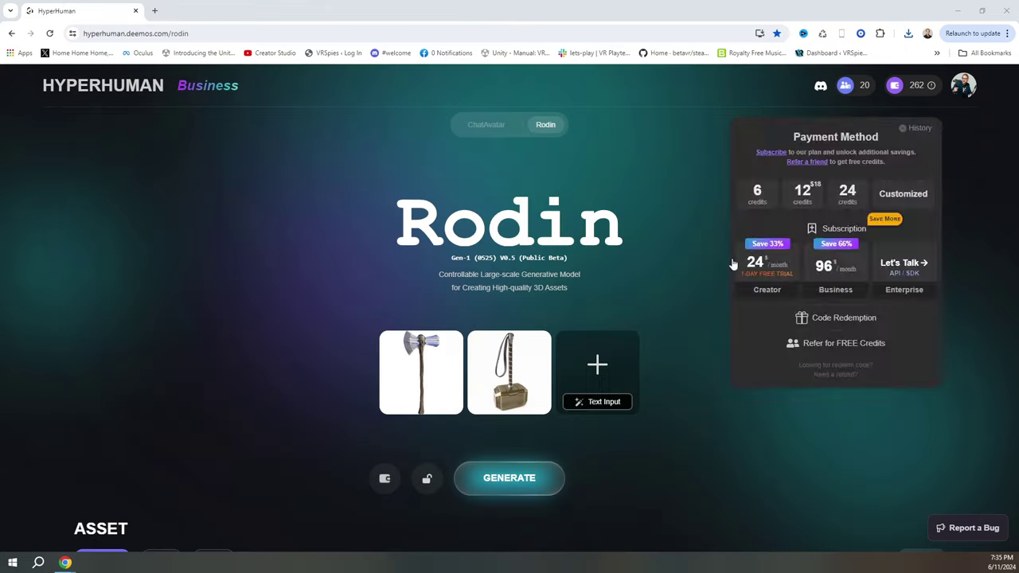
# Quickly generate a fused model from the axe and hammer images, shifting the blend toward the hammer
pyautogui.click(554, 482)
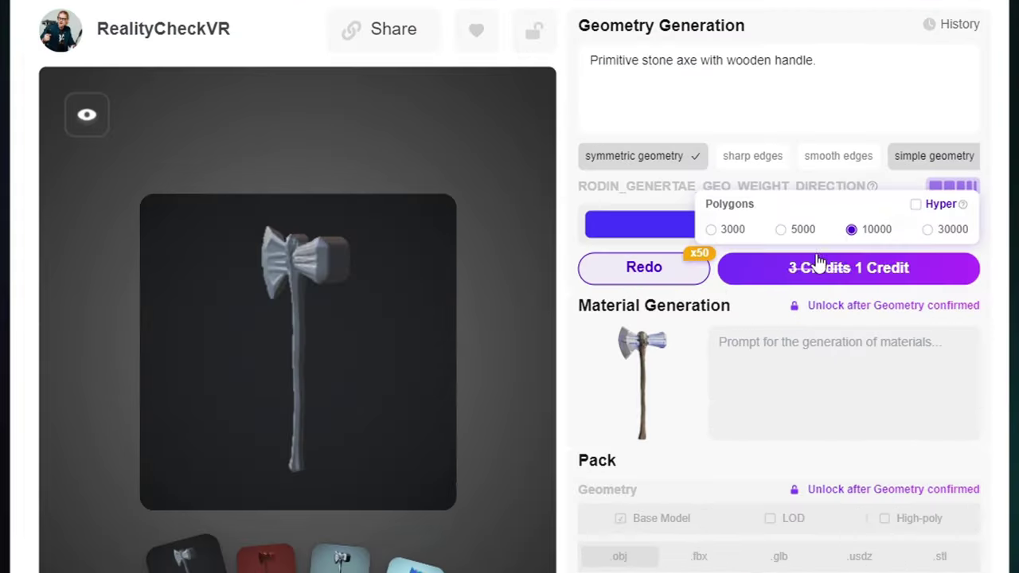
pyautogui.moveTo(726, 250)
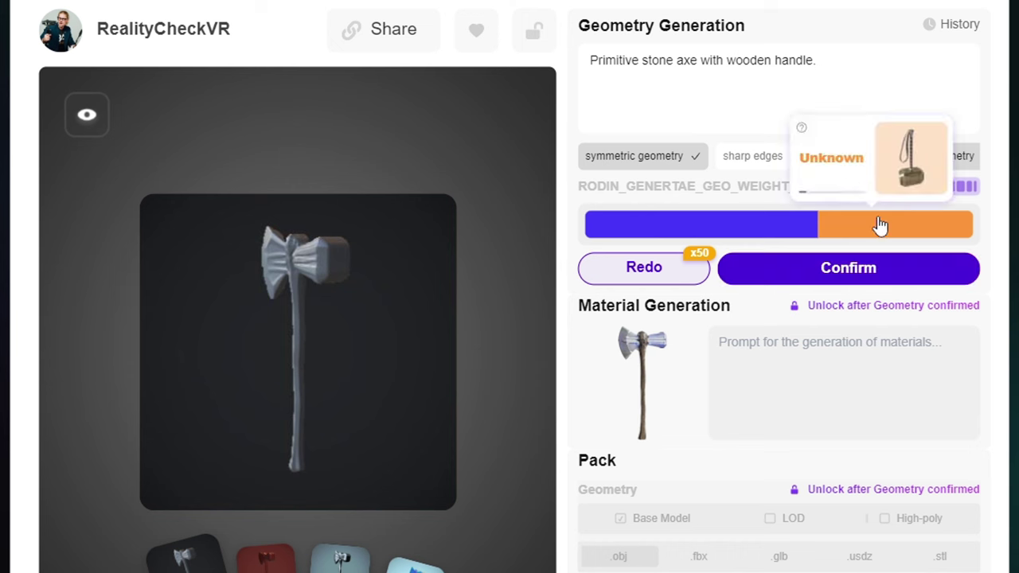
pyautogui.click(687, 229)
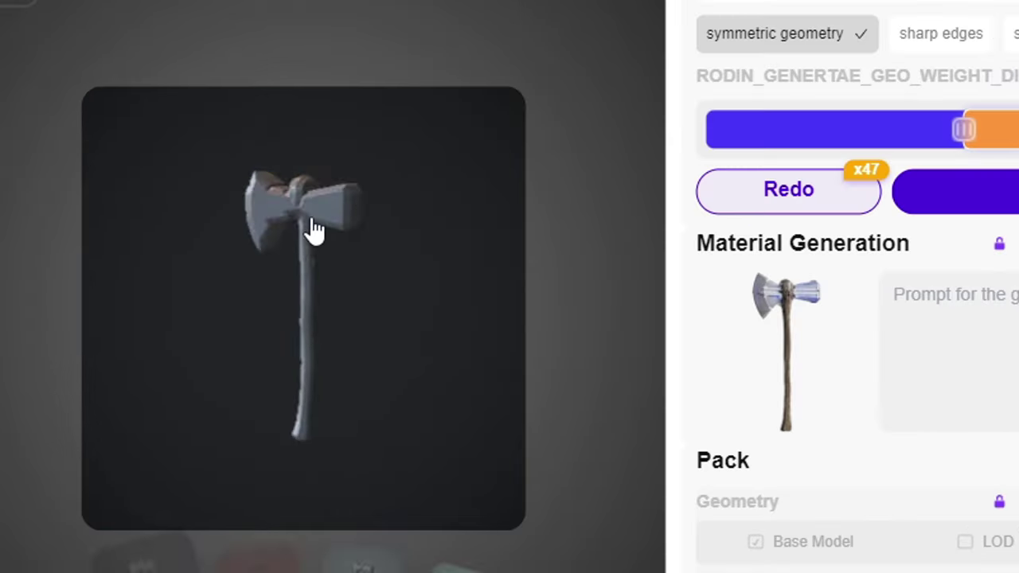
# Inspect the fused axe, preview the grey hammer variant, and begin preparing the textured axe download
pyautogui.moveTo(389, 292); pyautogui.dragTo(456, 296)
pyautogui.moveTo(475, 239); pyautogui.dragTo(326, 244)
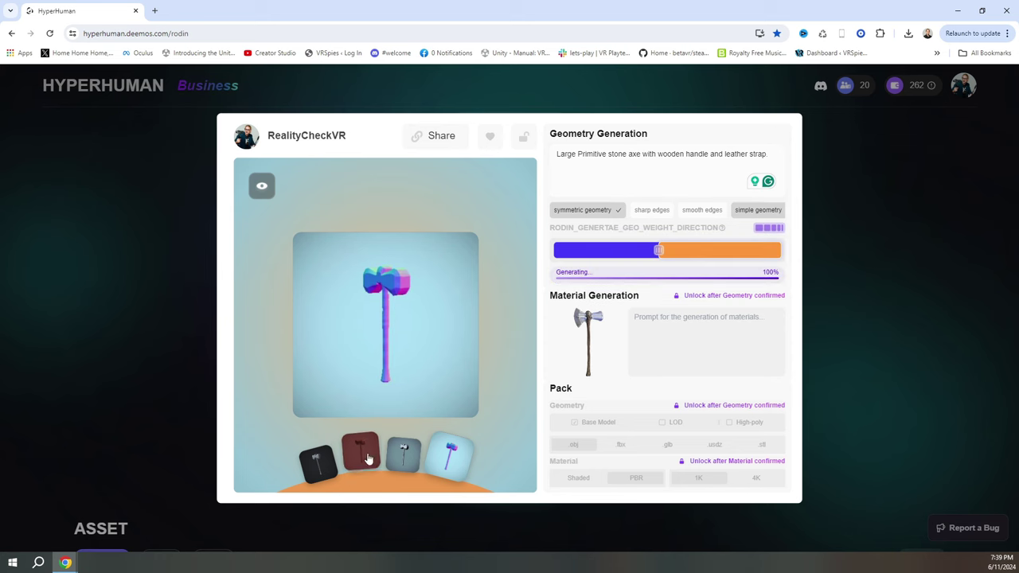
pyautogui.click(403, 453)
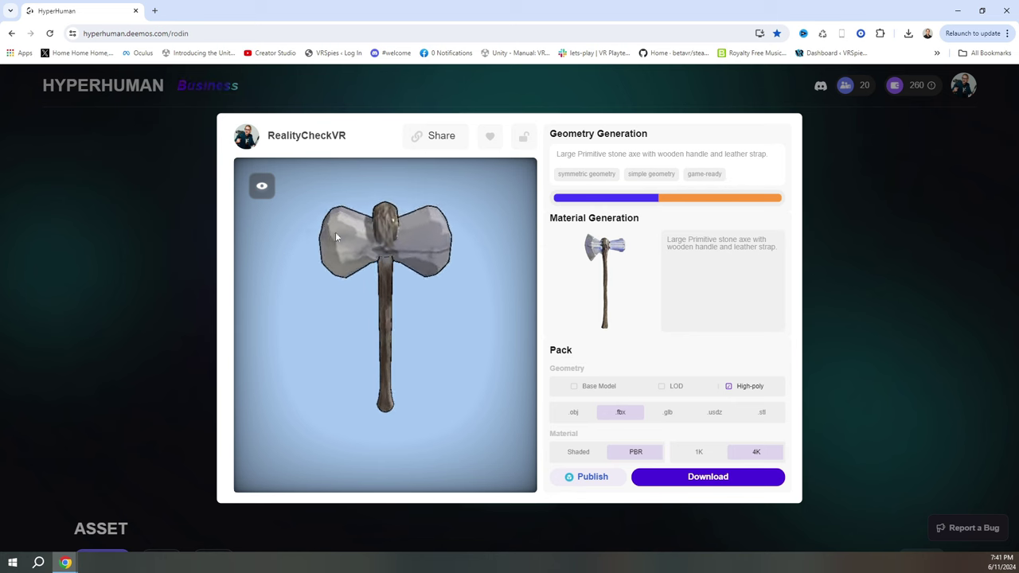
pyautogui.moveTo(288, 259)
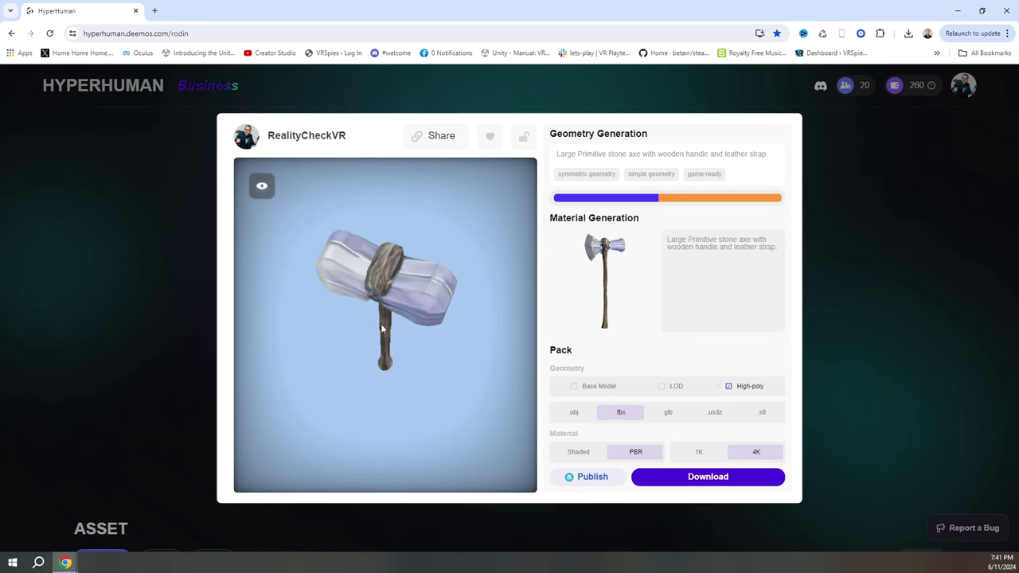
pyautogui.click(708, 476)
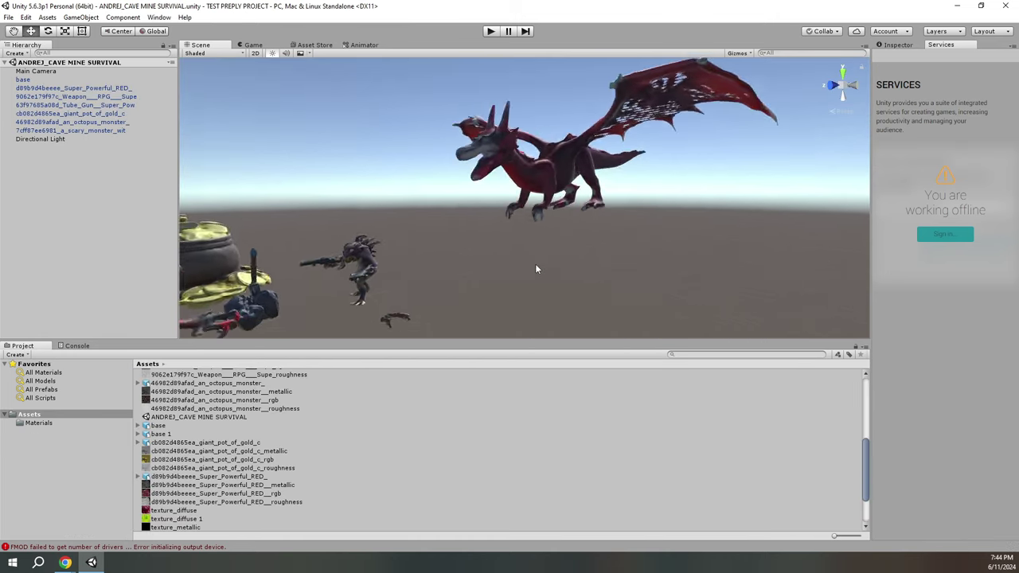
# Import the downloaded monster model folder into the Unity project's Assets panel
pyautogui.scroll(-3, 537, 269)
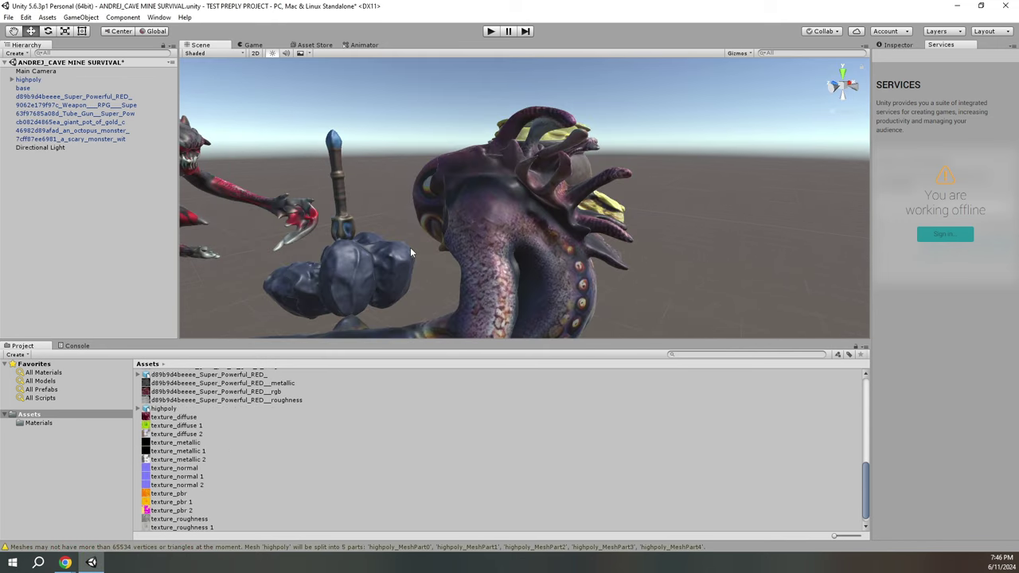
pyautogui.moveTo(409, 247); pyautogui.dragTo(358, 238, button='right')
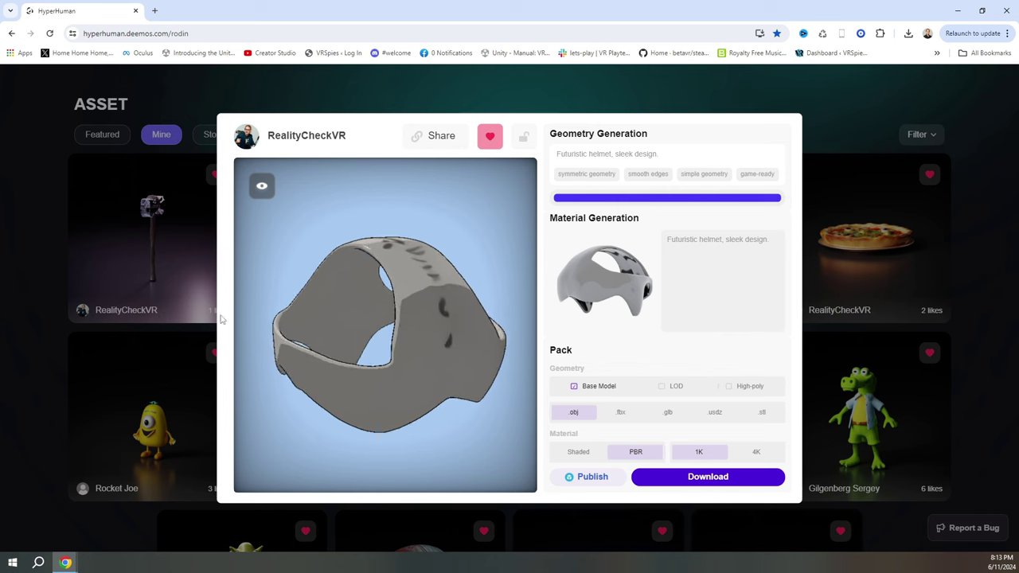
# Close the helmet window, orbit the airplane asset, then add the orange-haired troll image as a reference
pyautogui.click(214, 310)
pyautogui.scroll(-3, 219, 313)
pyautogui.scroll(1, 219, 313)
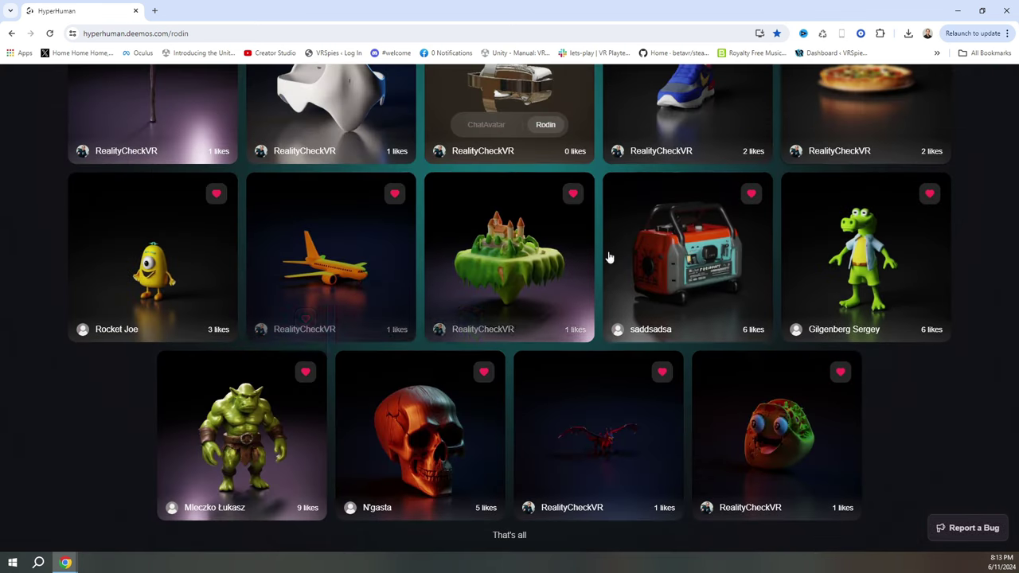
pyautogui.scroll(2, 413, 375)
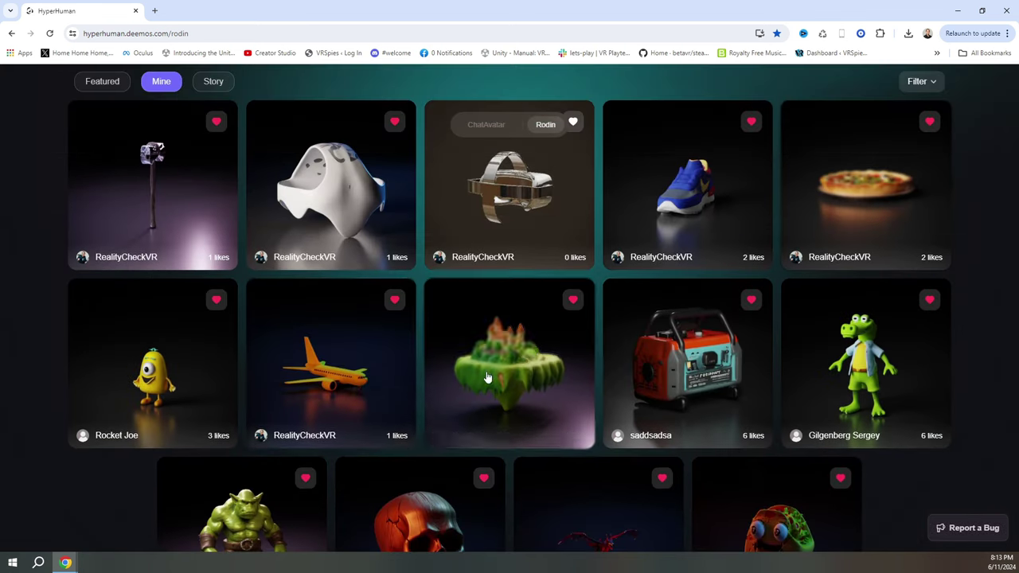
pyautogui.click(348, 343)
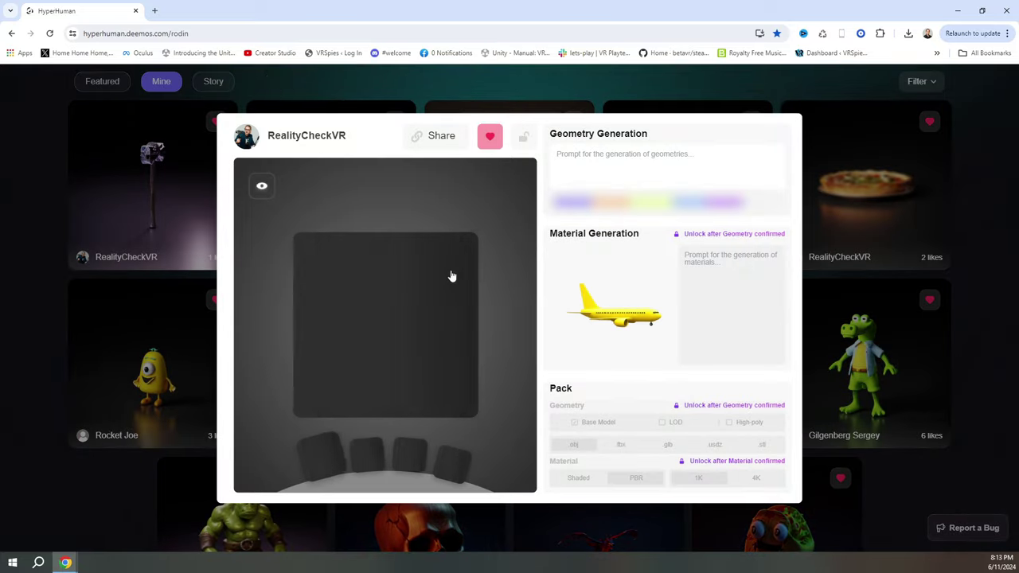
pyautogui.moveTo(461, 236); pyautogui.dragTo(462, 374)
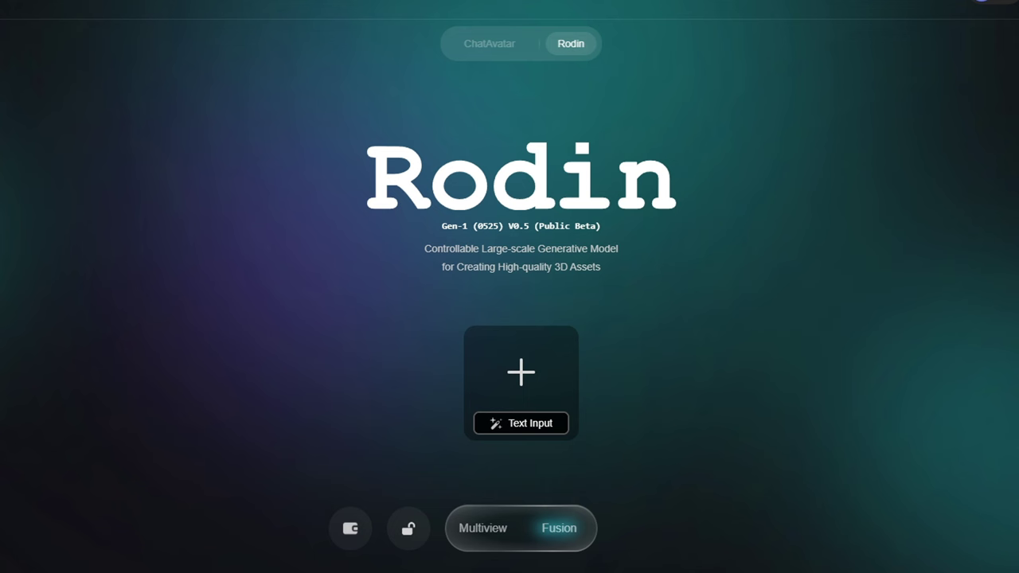
pyautogui.moveTo(505, 434); pyautogui.dragTo(495, 381)
# Upload the remaining troll reference images, including the purple-haired troll, and switch to Multiview mode
pyautogui.moveTo(608, 363); pyautogui.dragTo(608, 363)
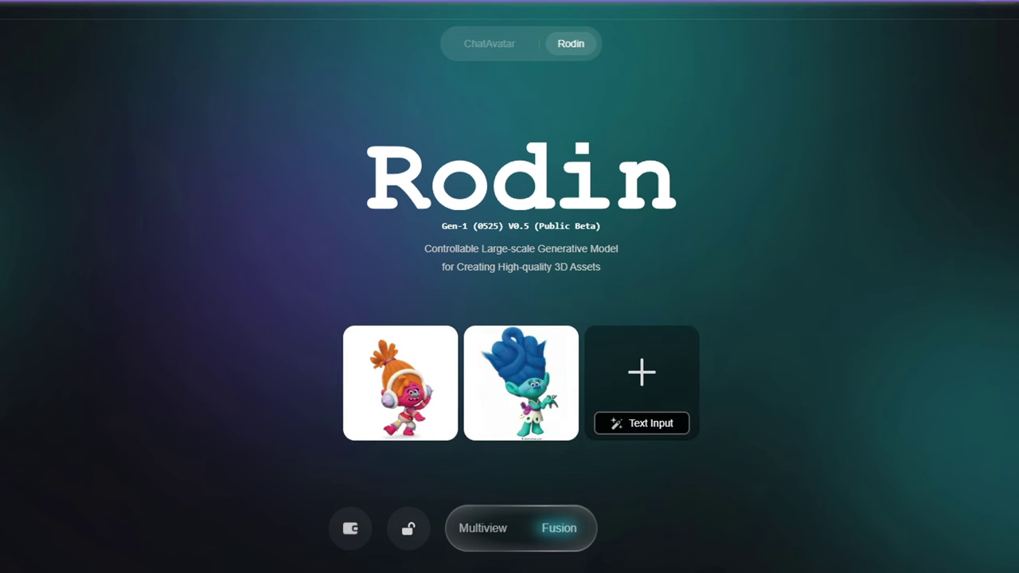
pyautogui.moveTo(700, 388); pyautogui.dragTo(700, 389)
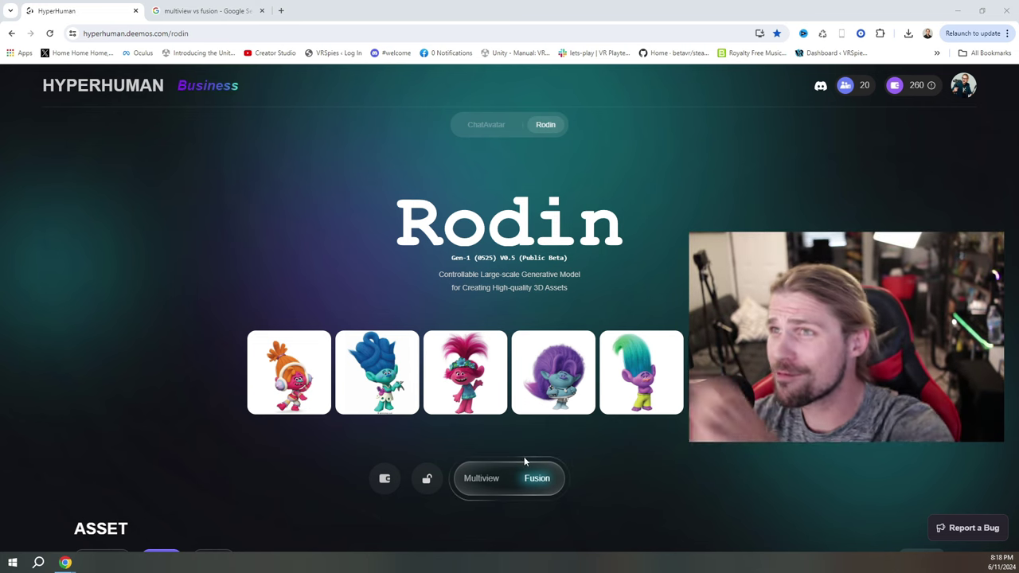
pyautogui.click(477, 489)
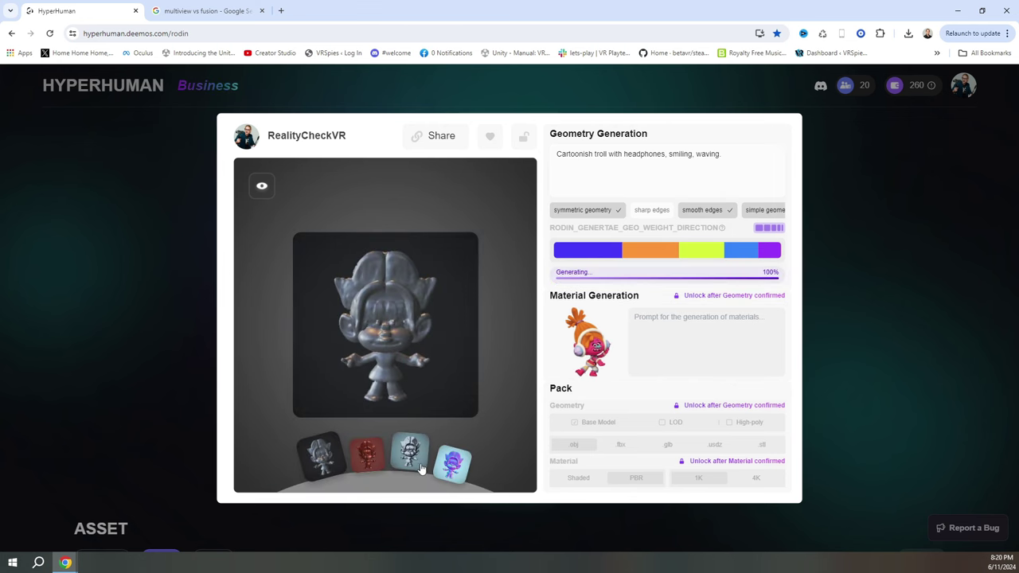
# Choose one of the four troll geometry candidates, then close the asset window and confirm leaving
pyautogui.click(421, 469)
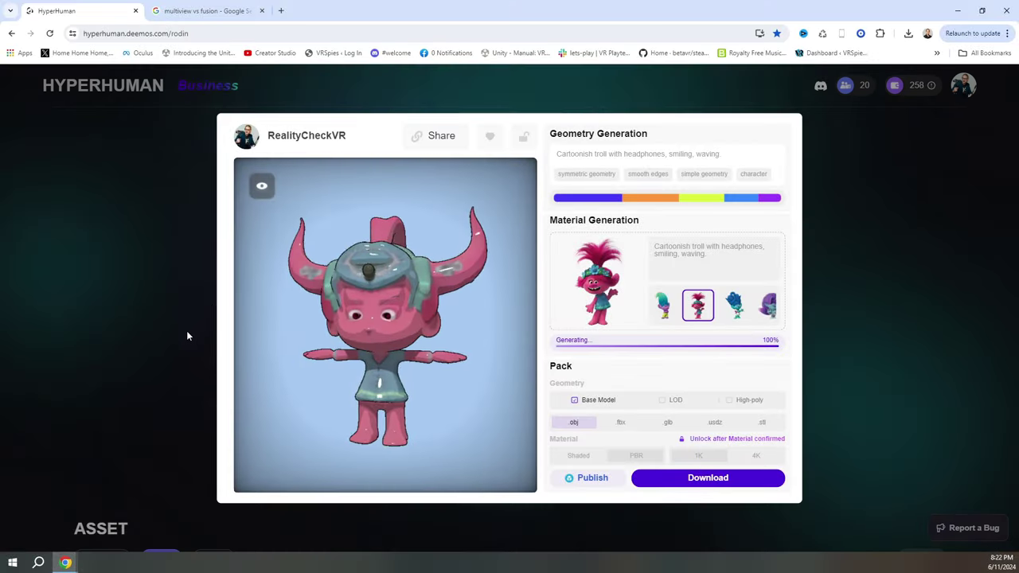
pyautogui.click(855, 169)
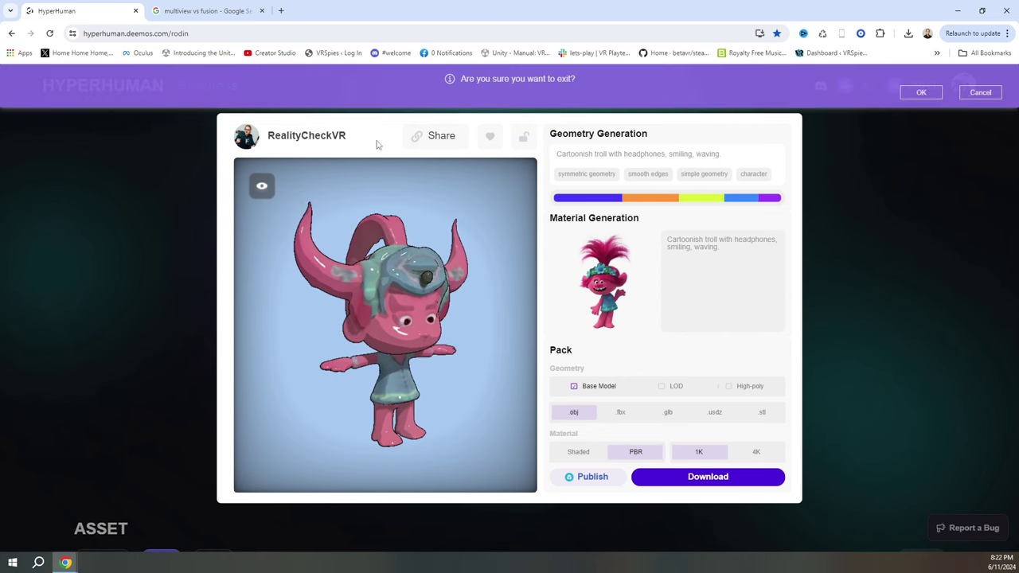
pyautogui.click(916, 91)
pyautogui.scroll(-4, 350, 366)
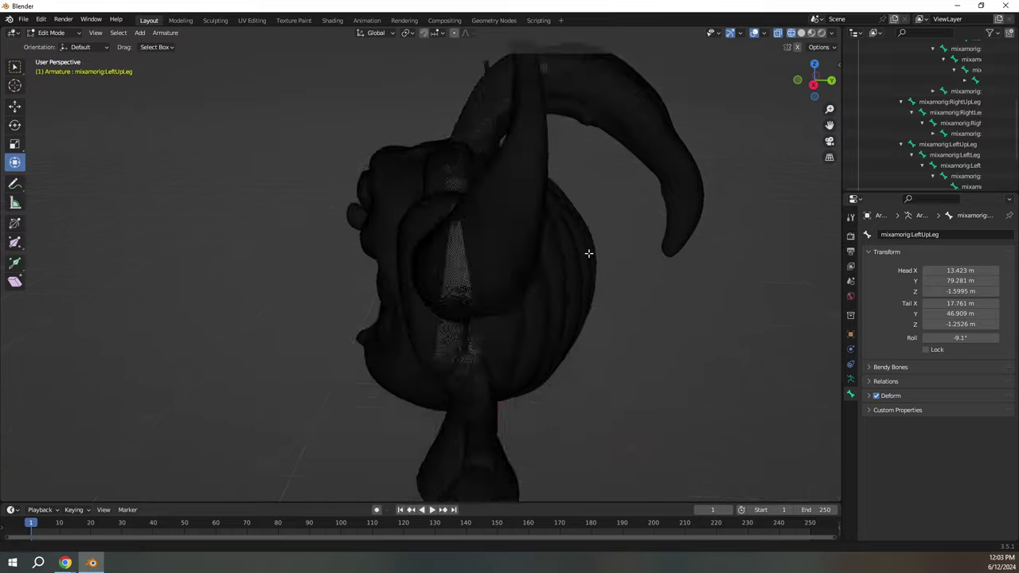
# Orbit the rigged troll in Edit Mode to a front view
pyautogui.moveTo(586, 255); pyautogui.dragTo(586, 300, button='middle')
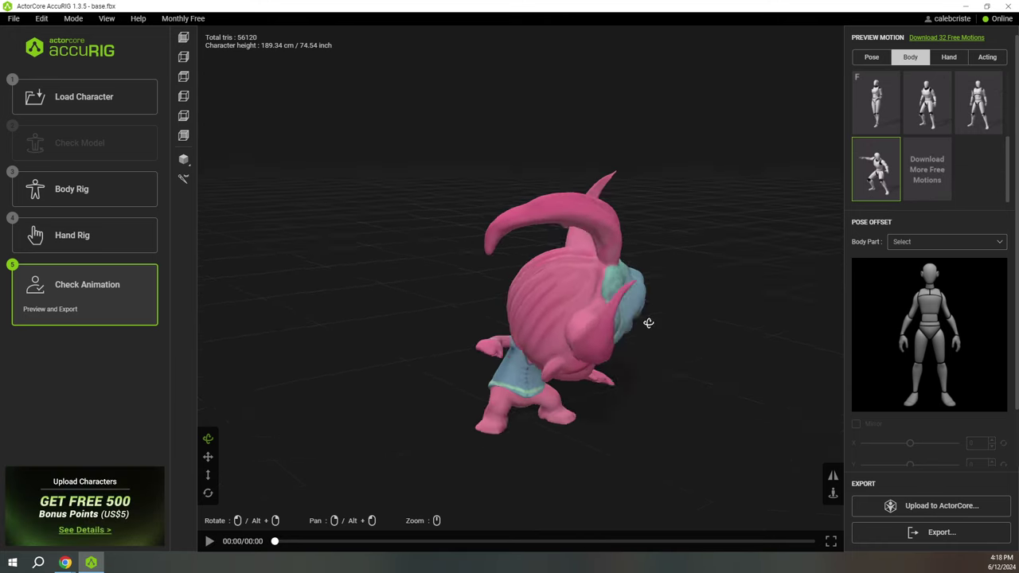
# Orbit around the dancing troll and select Head as the pose offset body part
pyautogui.moveTo(645, 320); pyautogui.dragTo(575, 269)
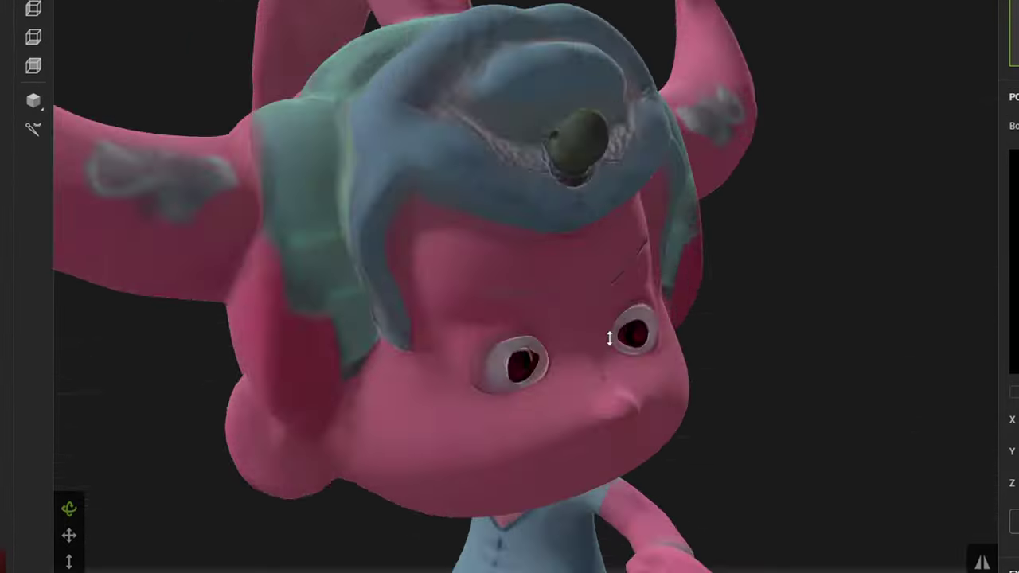
pyautogui.scroll(-5, 603, 335)
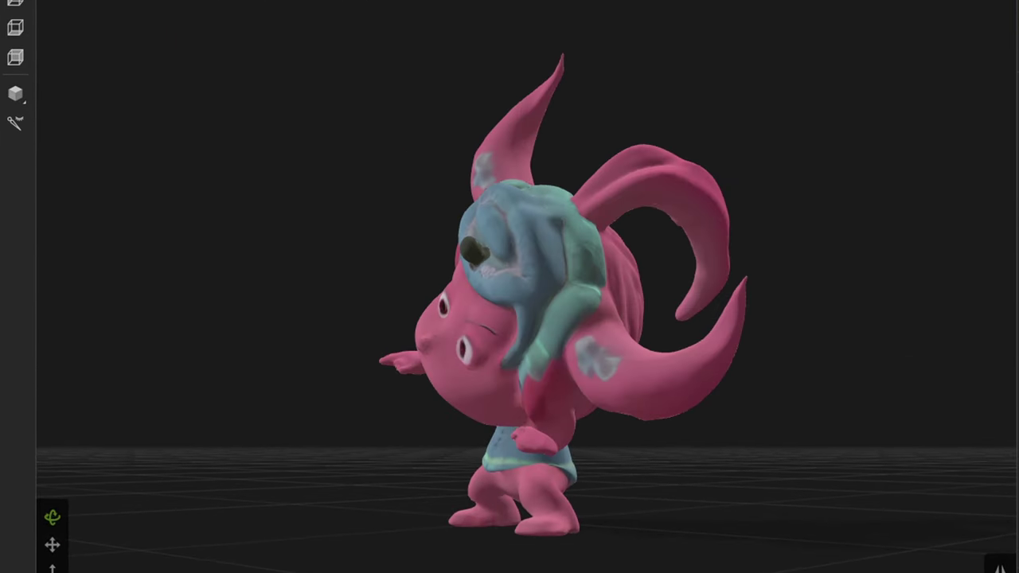
pyautogui.scroll(3, 639, 450)
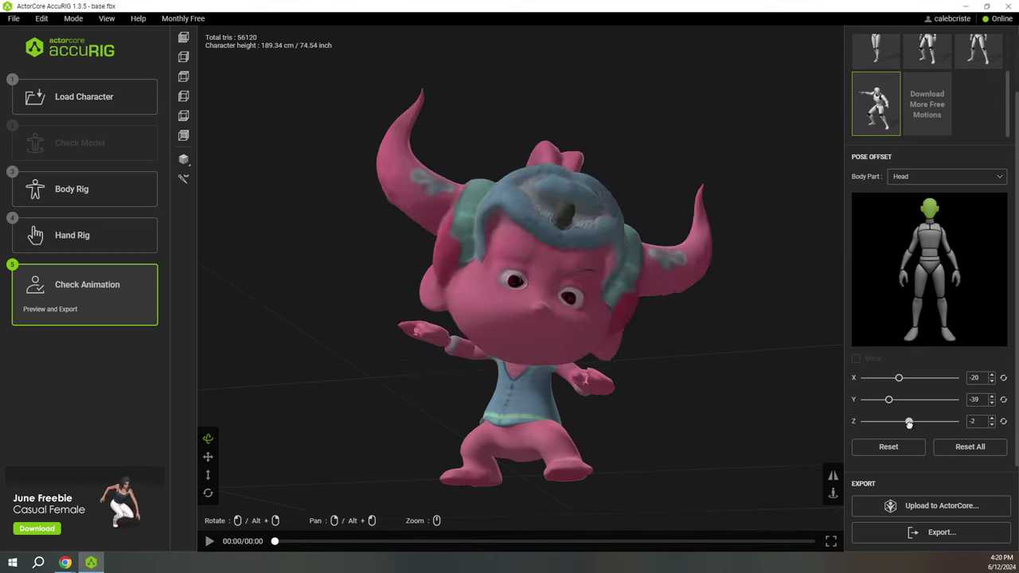
pyautogui.scroll(-3, 584, 374)
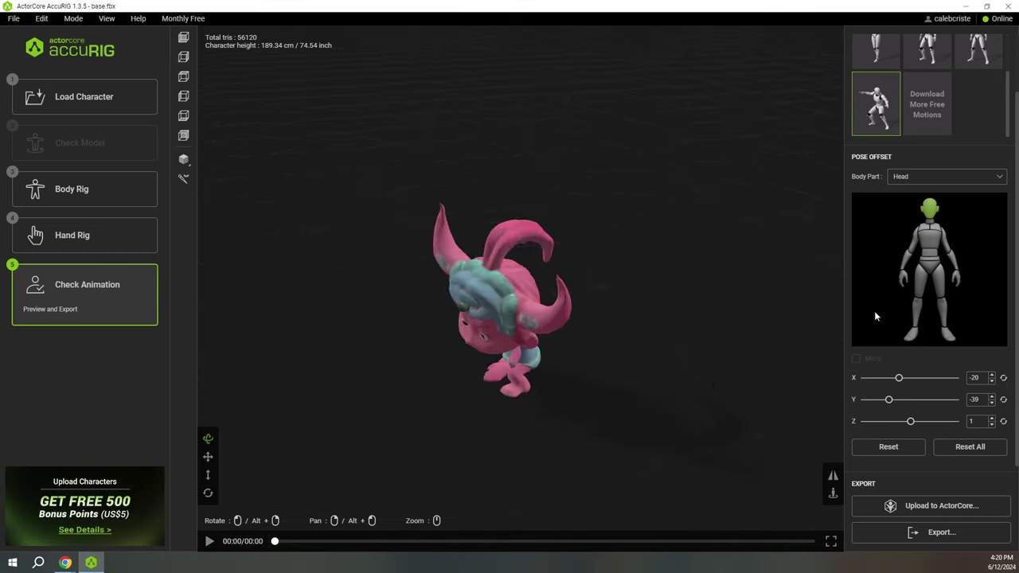
pyautogui.click(924, 176)
pyautogui.click(917, 214)
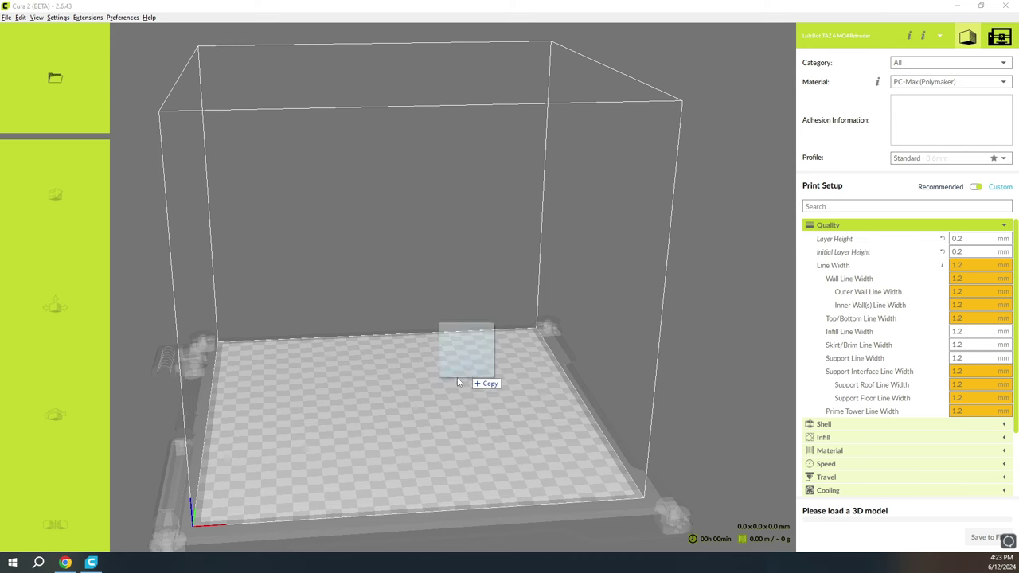
# Load the troll model onto the Cura build plate and tilt the build volume view
pyautogui.moveTo(458, 382); pyautogui.dragTo(430, 412)
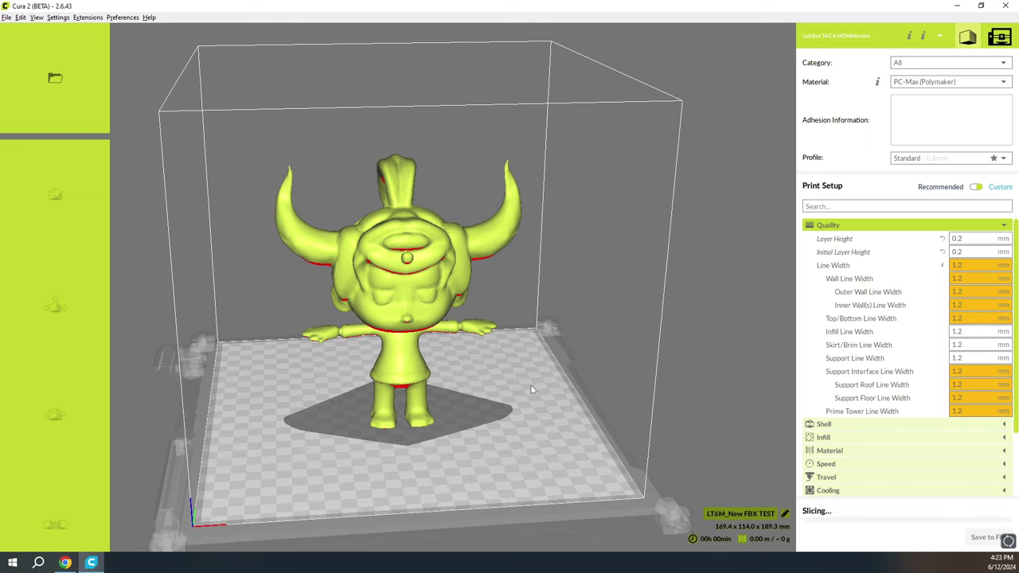
pyautogui.moveTo(532, 389); pyautogui.dragTo(605, 342, button='middle')
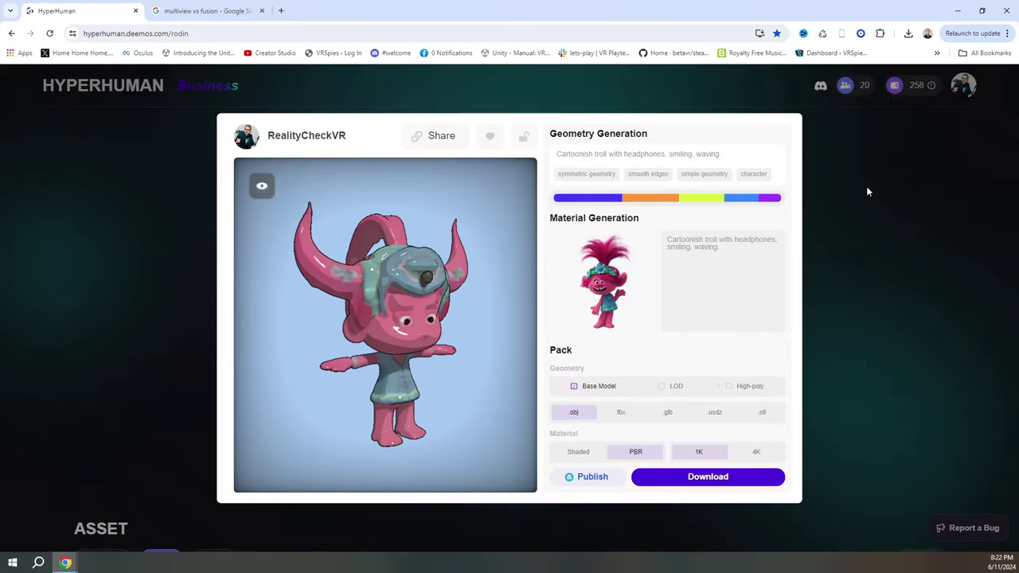
# Dismiss the payment panel, close the Google search tab, and scroll down to the Mine gallery
pyautogui.click(868, 191)
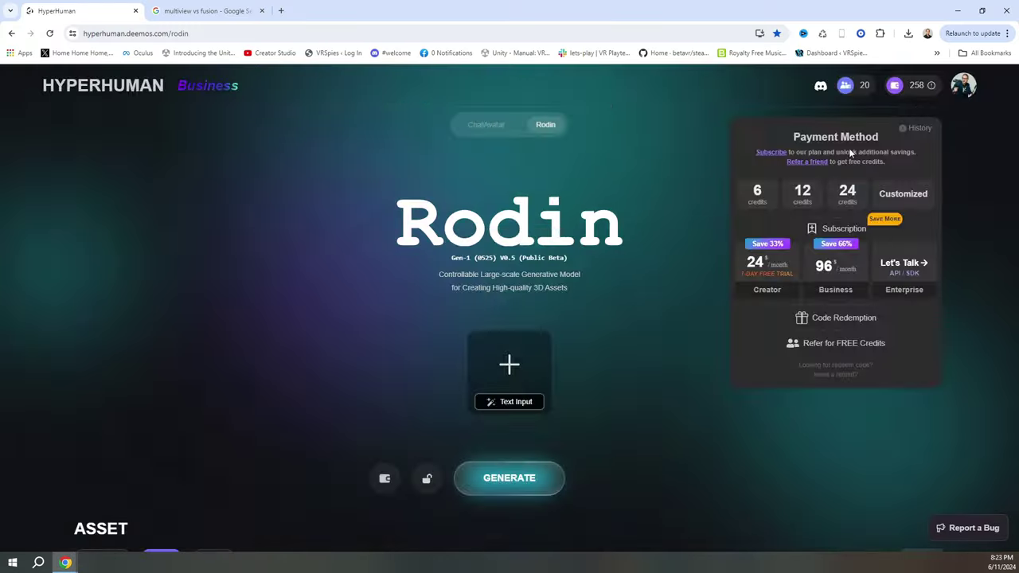
pyautogui.scroll(-4, 461, 416)
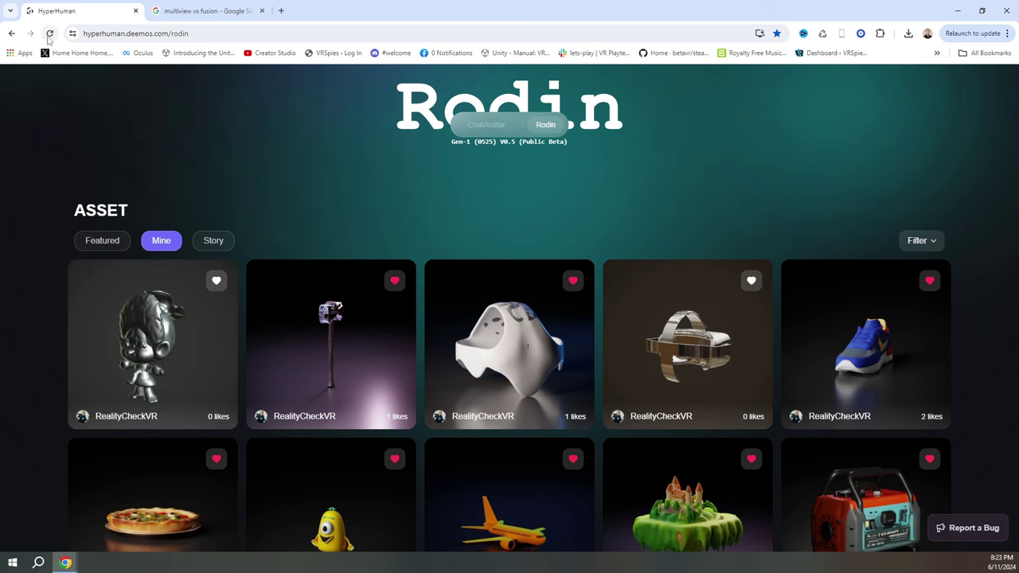
pyautogui.middleClick(195, 11)
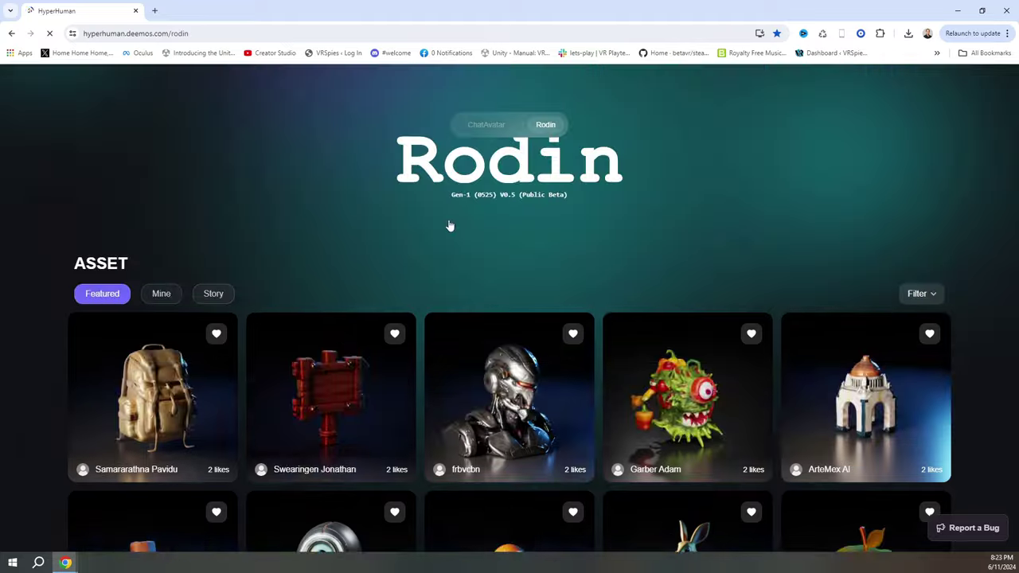
pyautogui.scroll(-1, 203, 360)
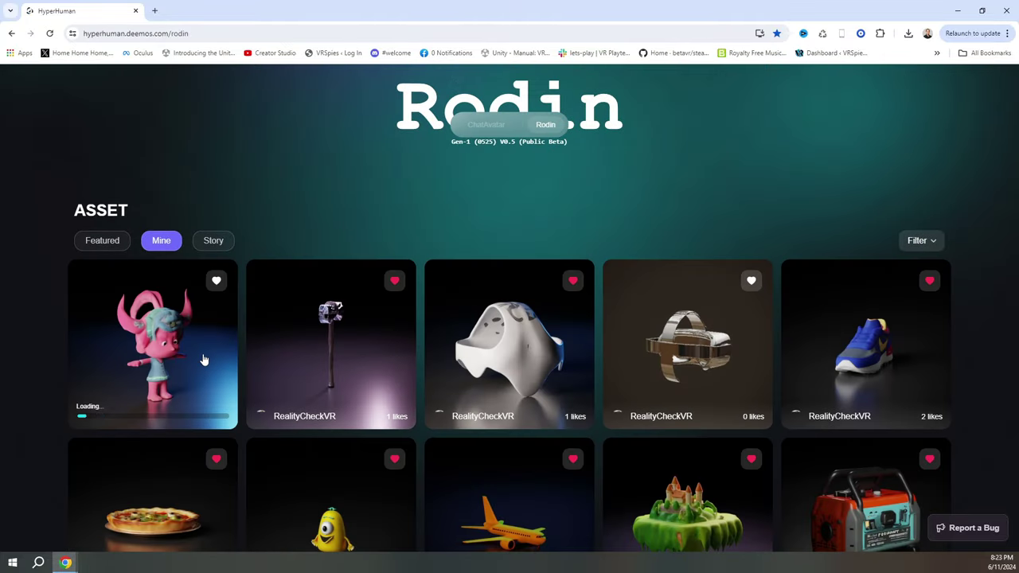